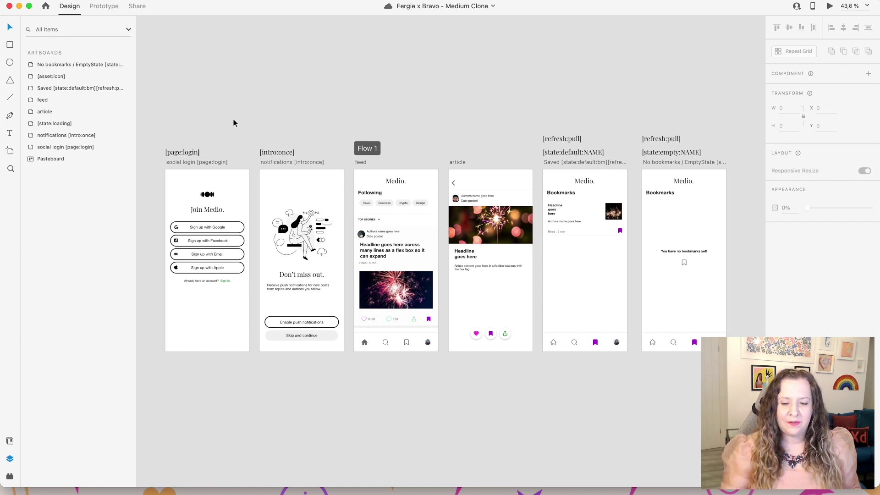
Zoom in on the social login screen, select the Sign up with Google button, and widen the Layers panel.
scroll(200, 218, "up", 6)
scroll(200, 218, "down", 2)
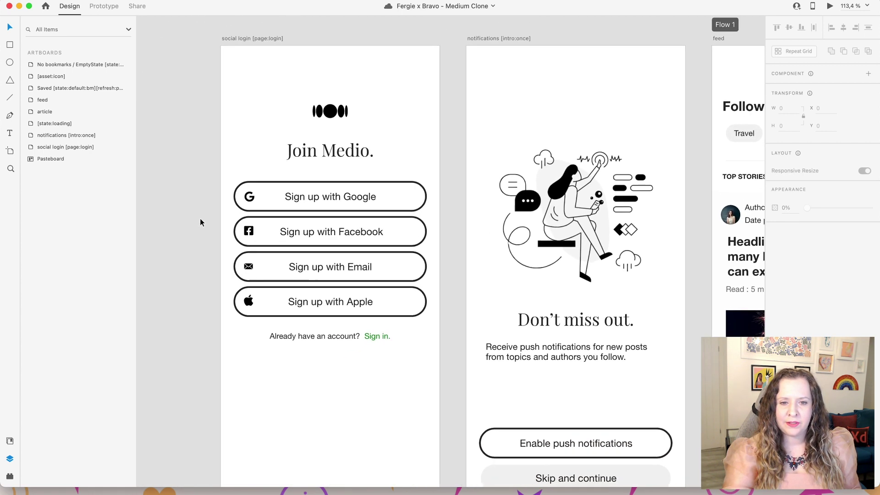
scroll(199, 219, "up", 1)
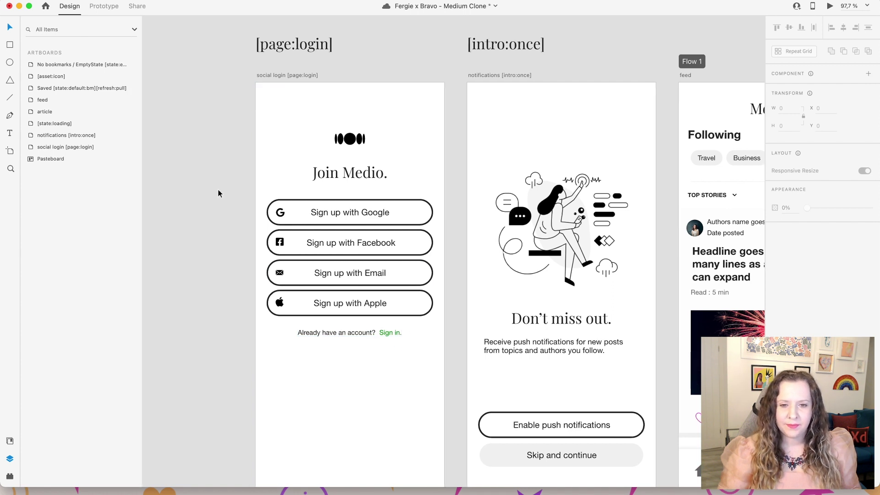
left_click(418, 210)
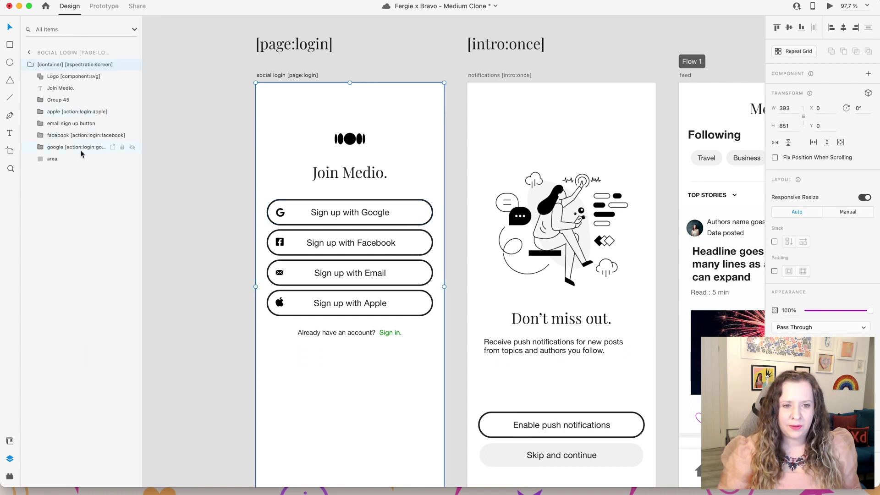
double_click(407, 216)
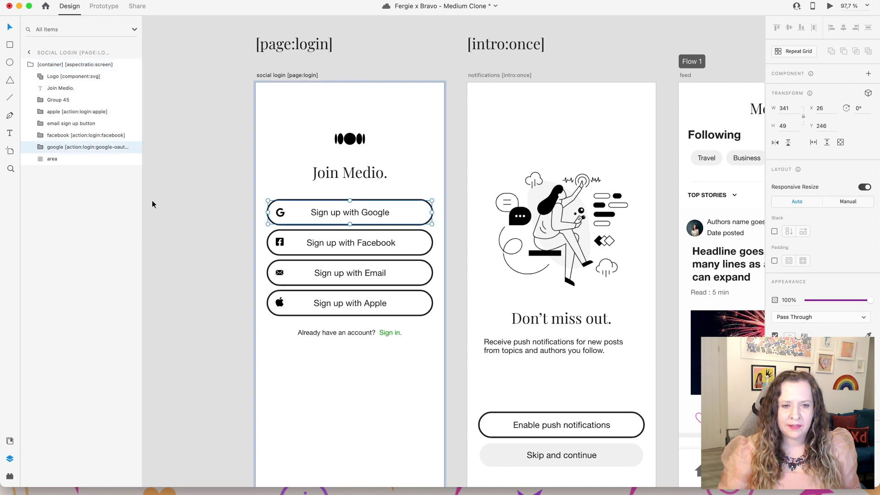
left_click_drag(142, 204, 197, 206)
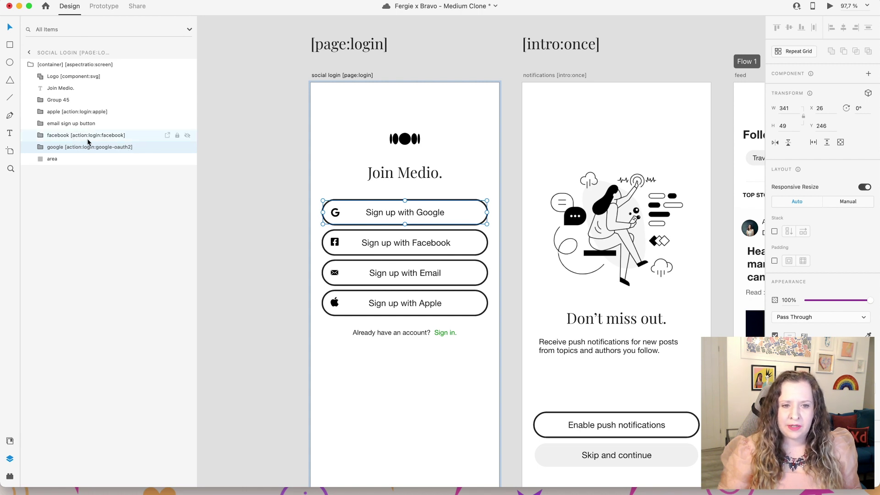
Check the Sign up with Apple button's layer, then select the social login [page:login] artboard.
left_click(124, 113)
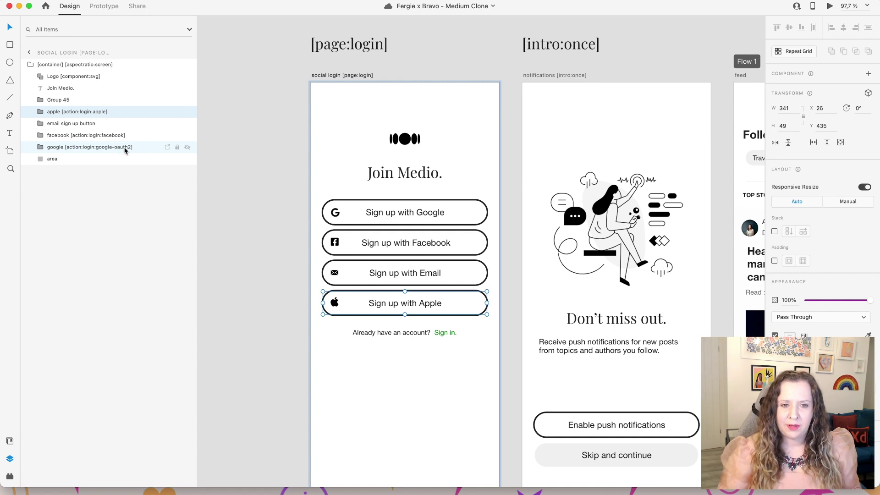
left_click(279, 125)
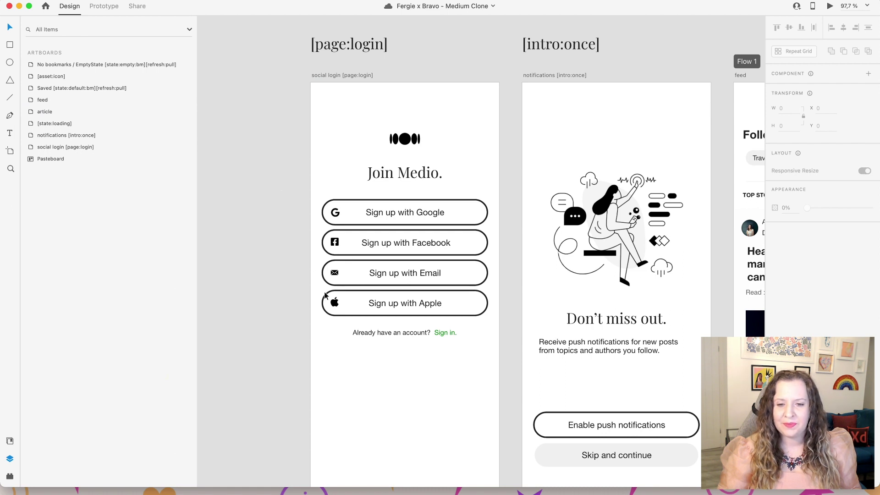
scroll(282, 191, "right", 2)
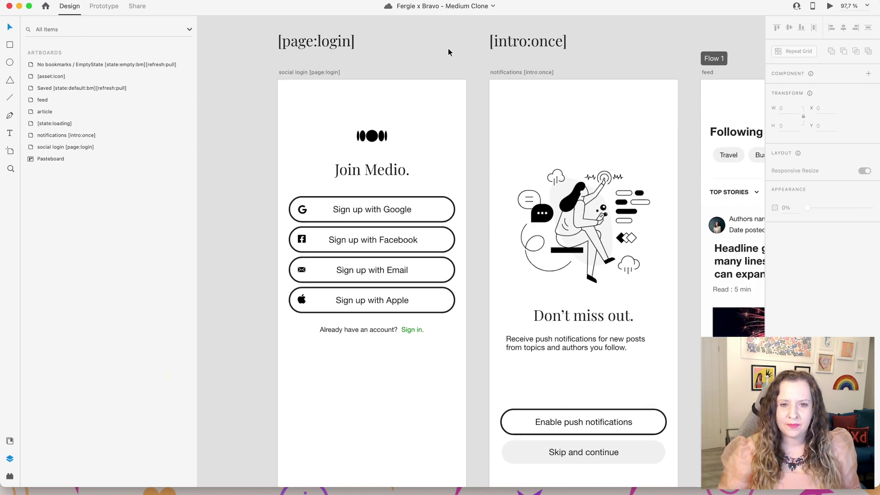
left_click(322, 72)
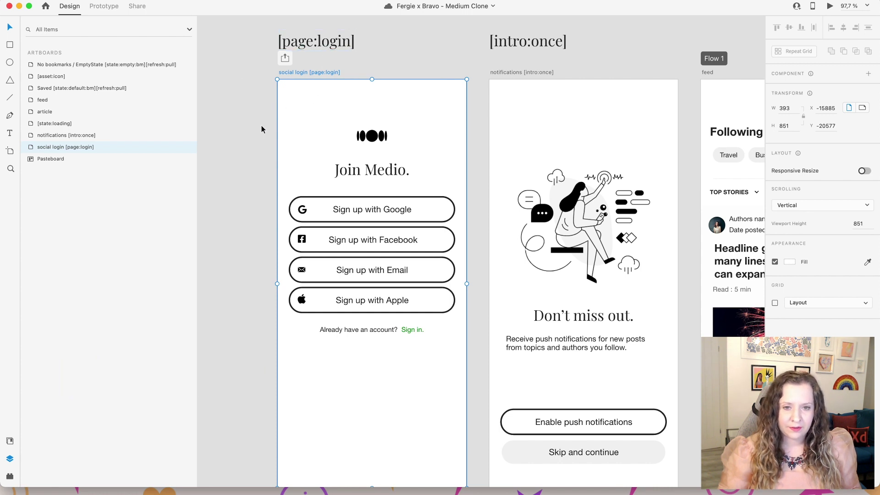
scroll(258, 132, "down", 1)
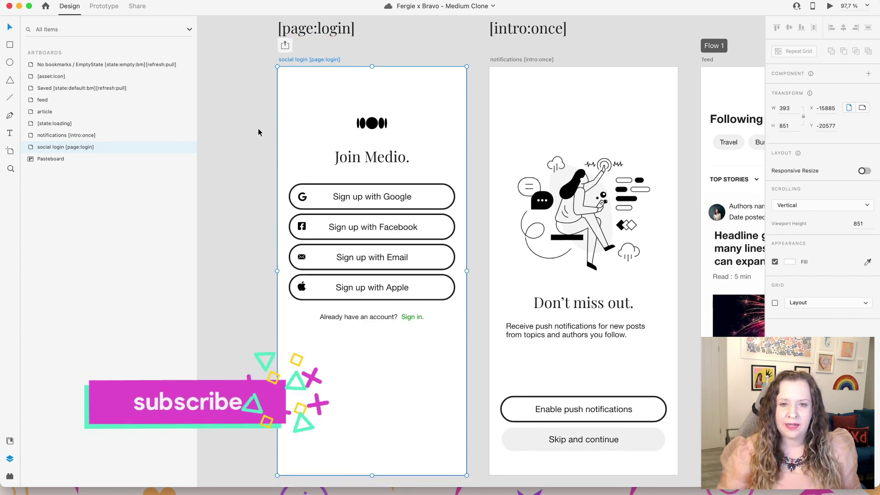
Pan to the notifications [intro:once] artboard and open its name for editing without changing it.
left_click(637, 38)
left_click_drag(641, 38, 505, 46)
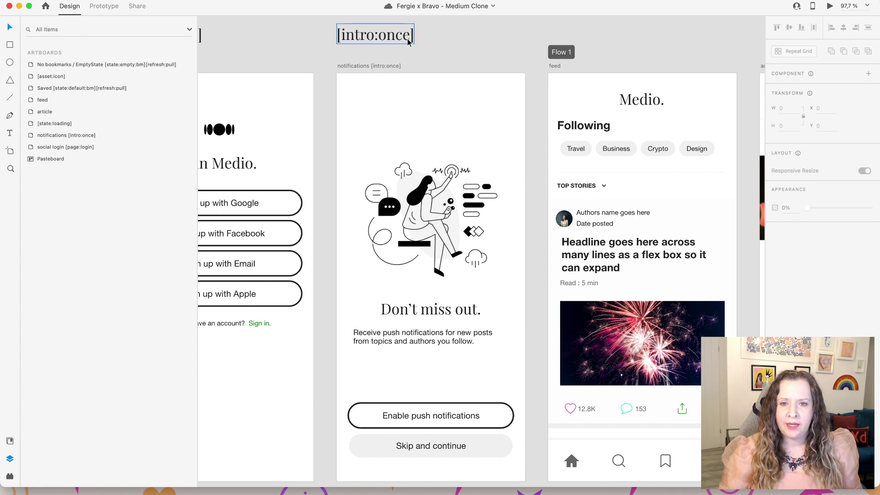
double_click(397, 65)
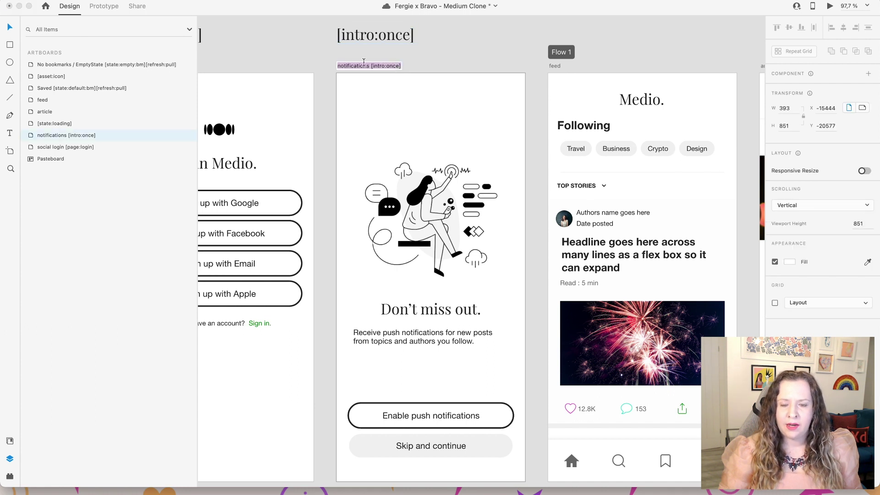
key("Return")
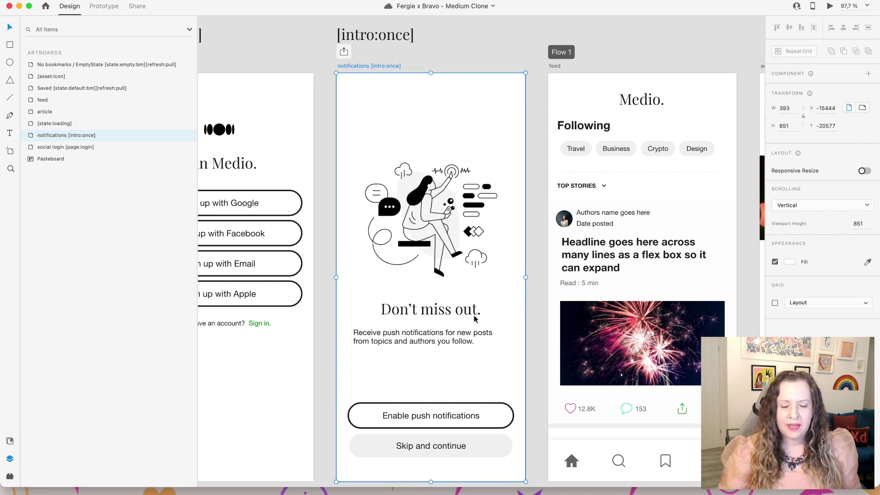
Inspect the Skip and continue and Enable push notifications buttons, then pan toward the feed artboard.
left_click(498, 447)
left_click(499, 425)
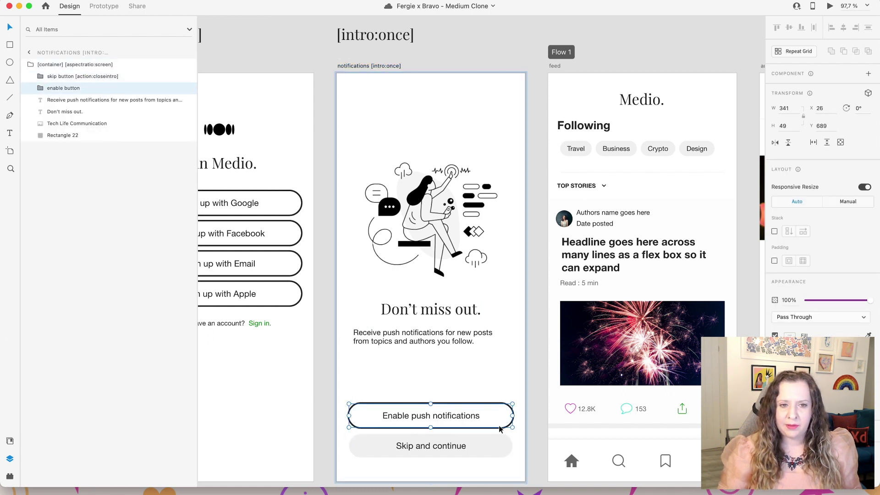
left_click(502, 59)
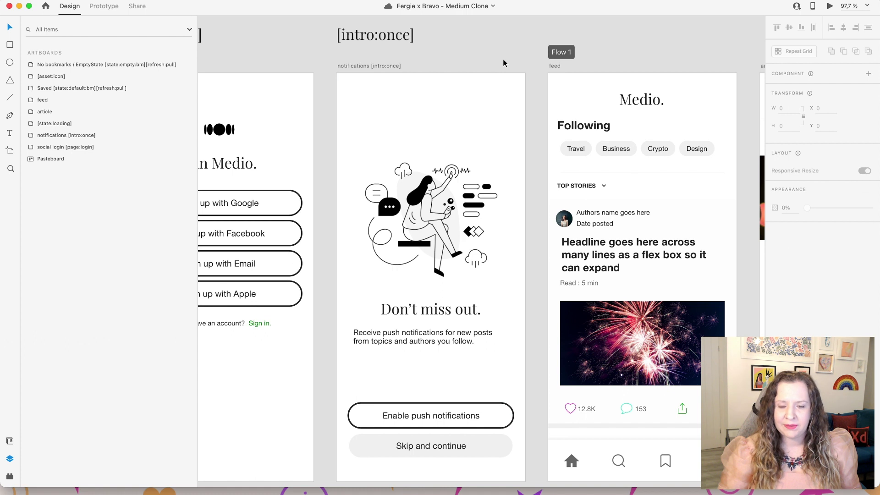
scroll(673, 47, "right", 2)
Centre the feed and article screens and select the feed item container to list its bookmark states.
left_click_drag(700, 46, 451, 42)
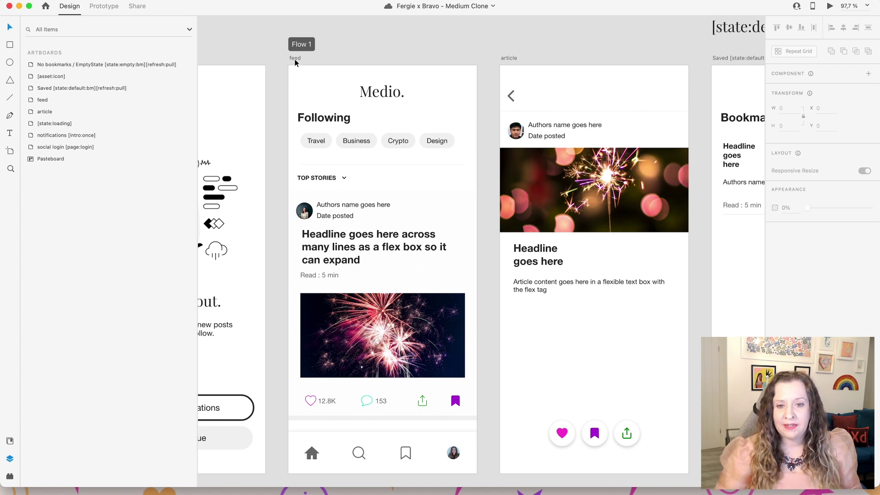
left_click(465, 202)
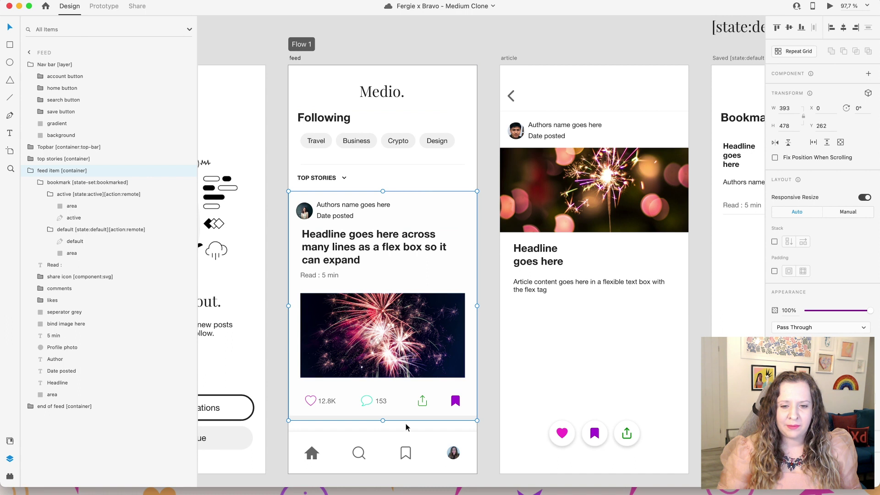
left_click(366, 95)
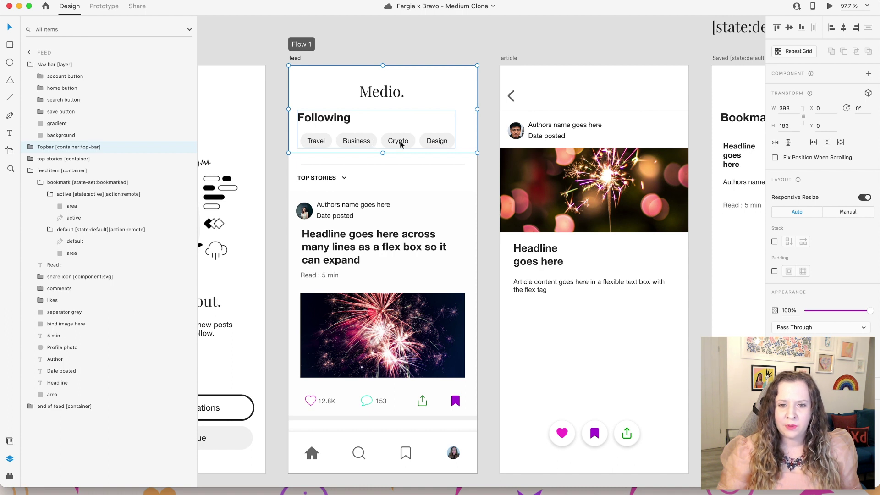
left_click(348, 176)
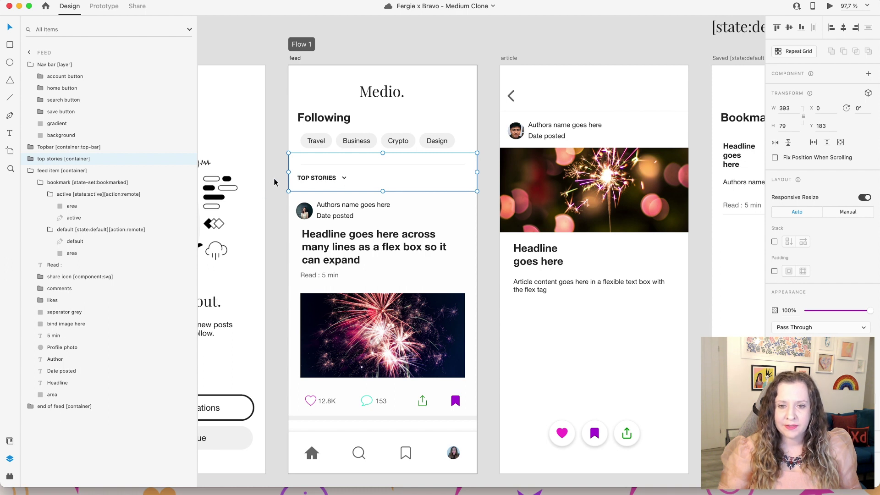
scroll(321, 184, "down", 3)
left_click(374, 189)
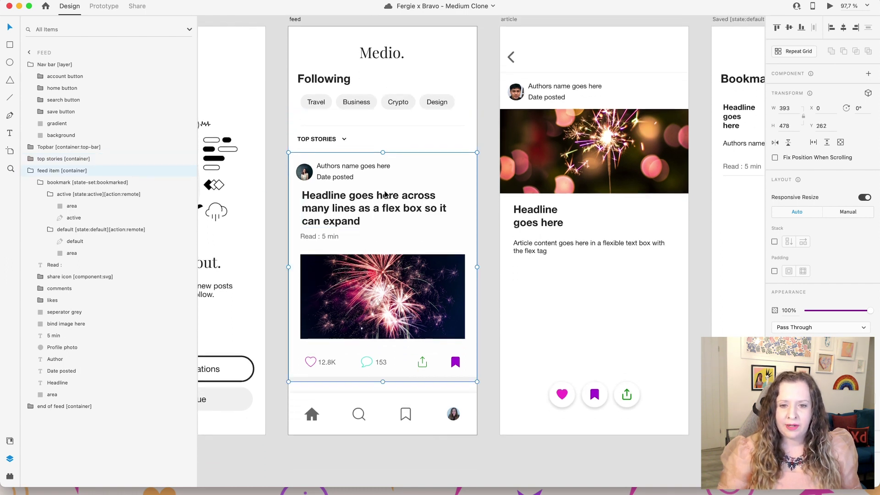
scroll(406, 316, "up", 1)
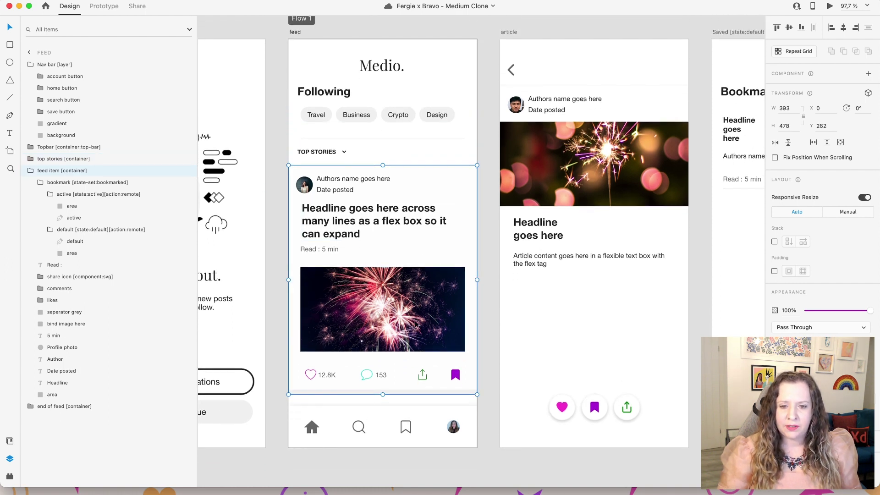
left_click(421, 440)
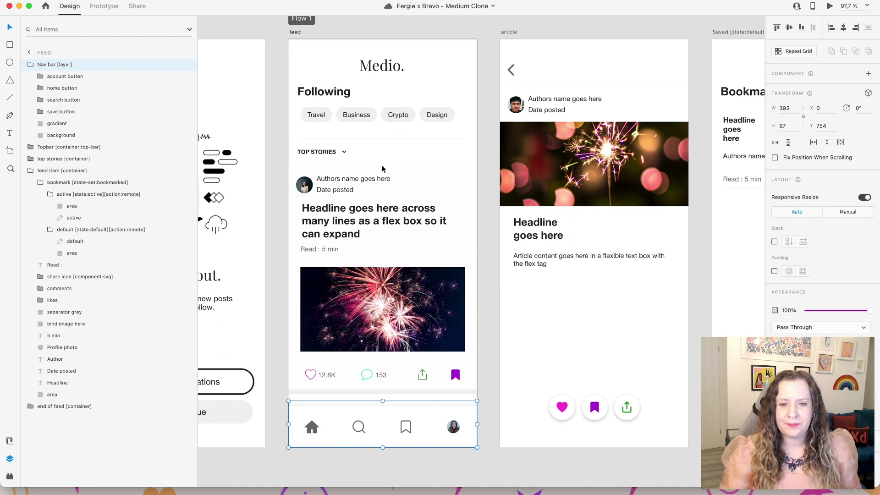
Select the feed item's profile photo and background area layer, and turn off the area's fill.
left_click(420, 261)
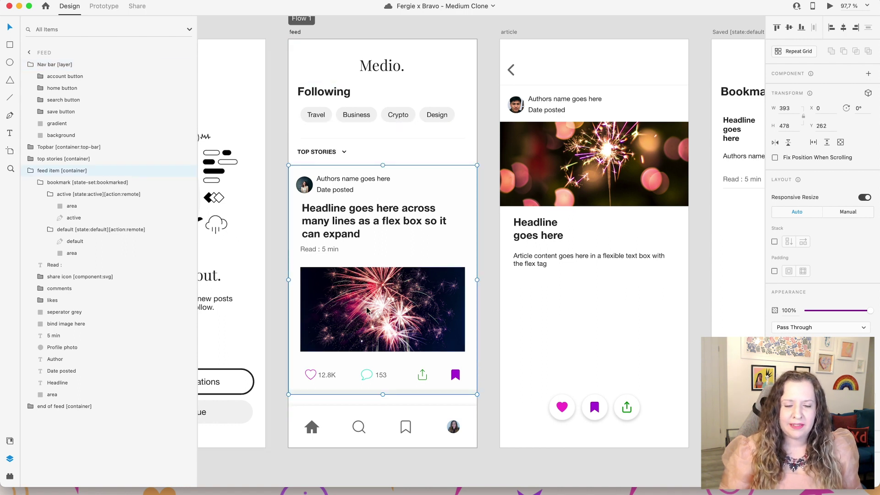
scroll(367, 315, "up", 3)
scroll(368, 316, "up", 5)
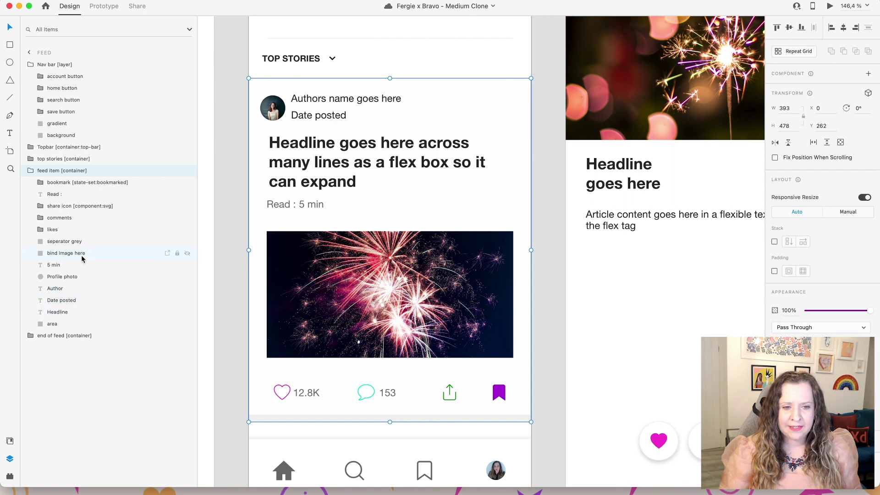
left_click(71, 276)
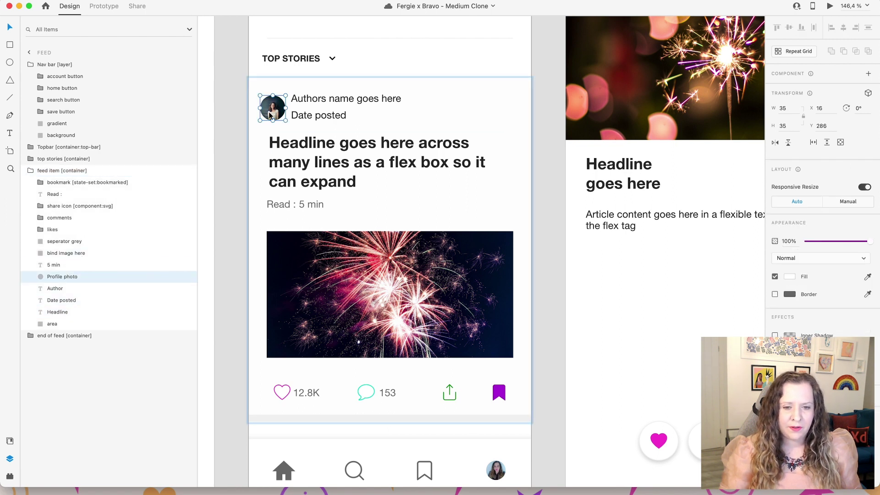
left_click(97, 324)
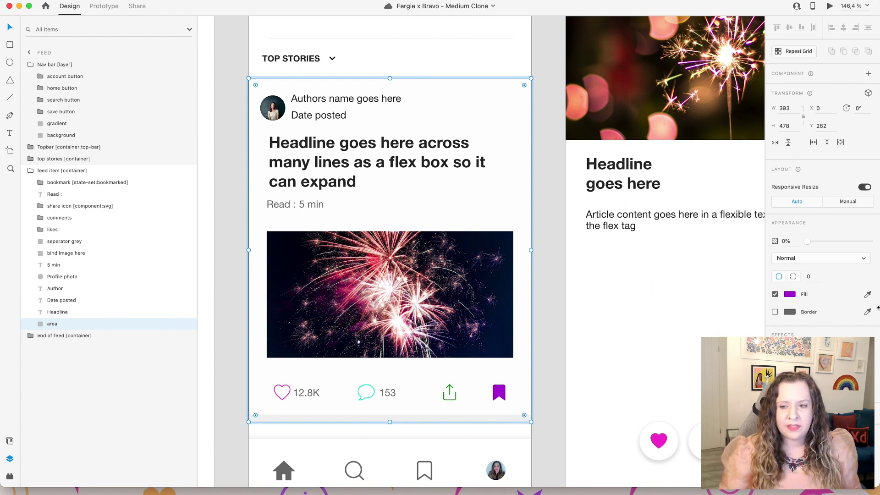
left_click(776, 295)
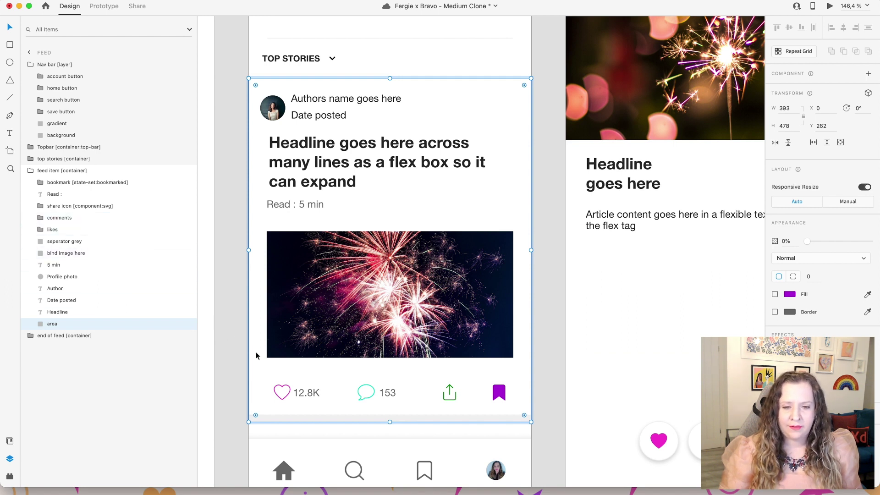
Check the likes group's heart and 12.8K count, then expand share icon [component:svg] to show Paths 32–34.
left_click(40, 230)
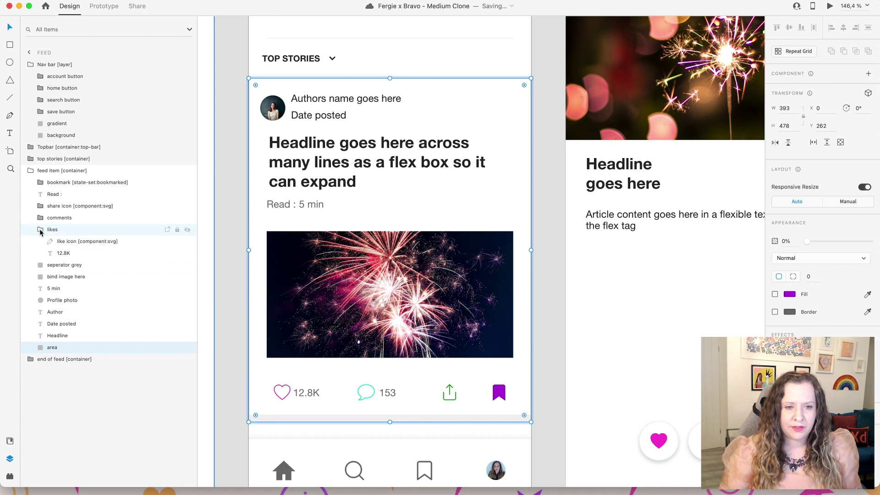
left_click(62, 241)
left_click(69, 255)
left_click(41, 230)
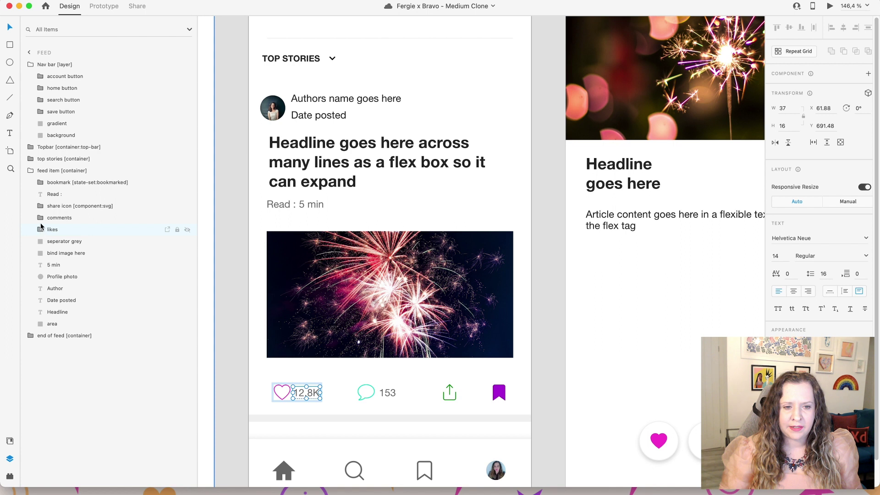
left_click(84, 210)
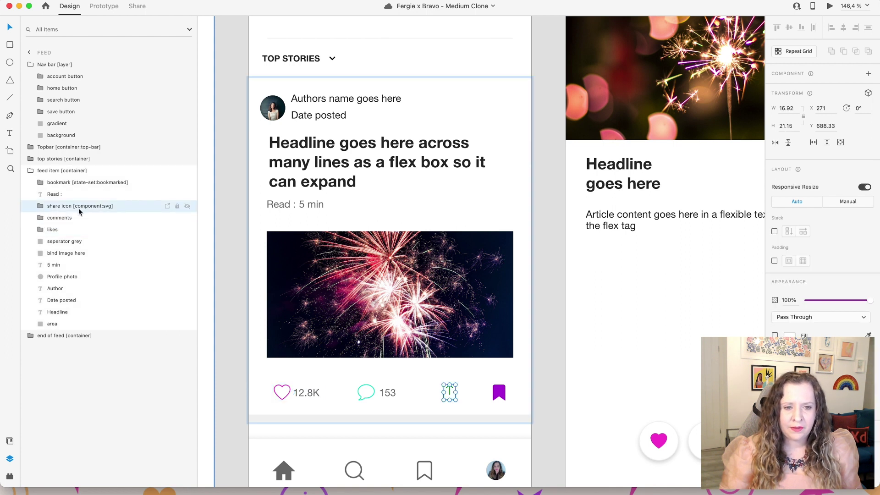
left_click(42, 207)
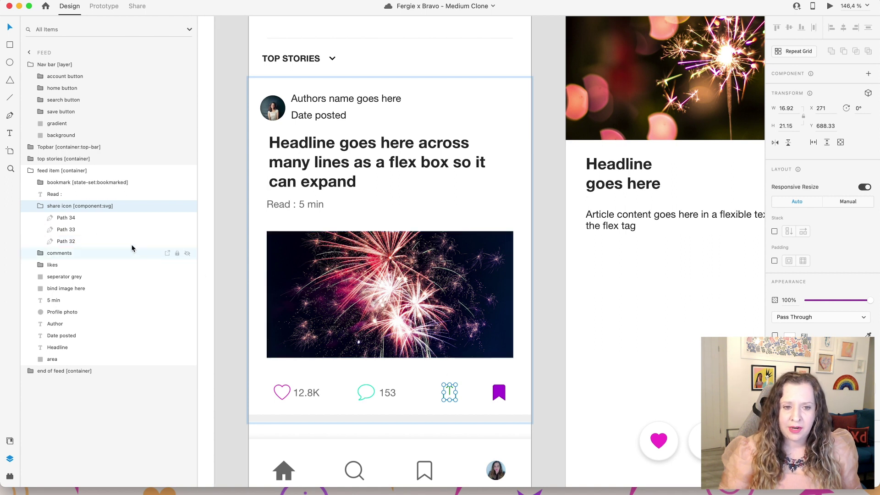
Expand the bookmark state set, hide its purple active state, and keep the grey default state visible.
left_click(39, 207)
left_click(110, 182)
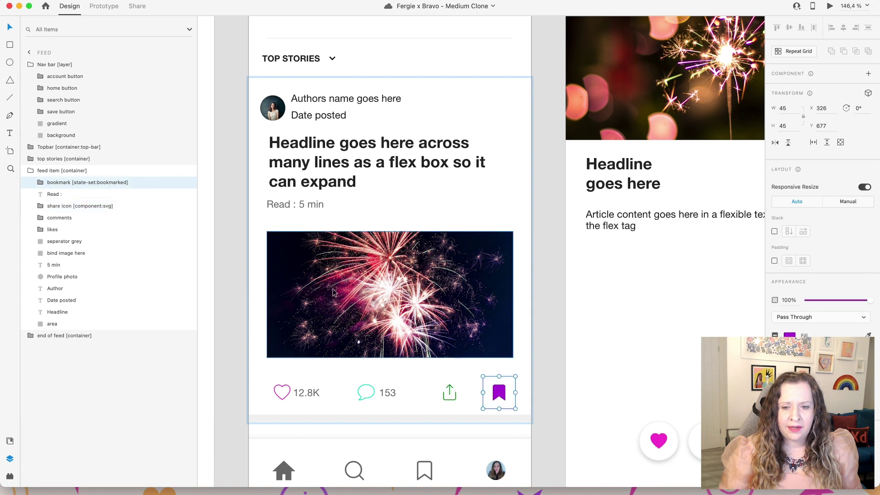
scroll(516, 407, "up", 5)
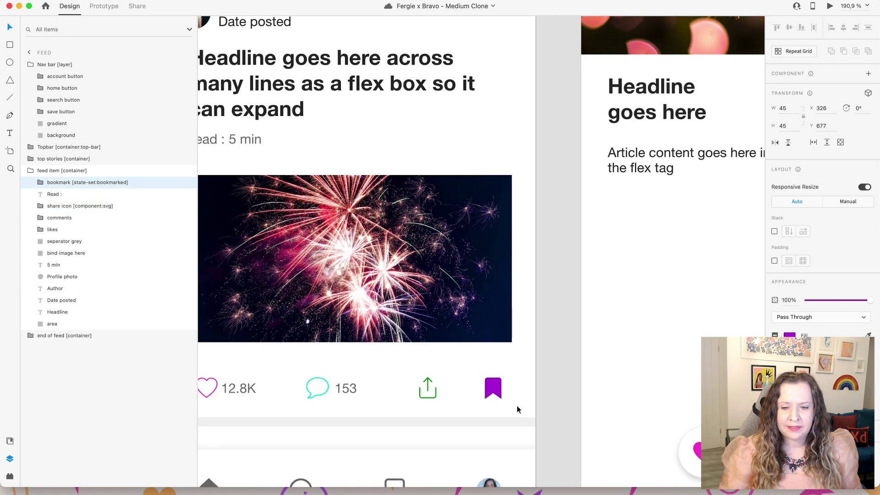
scroll(514, 405, "up", 1)
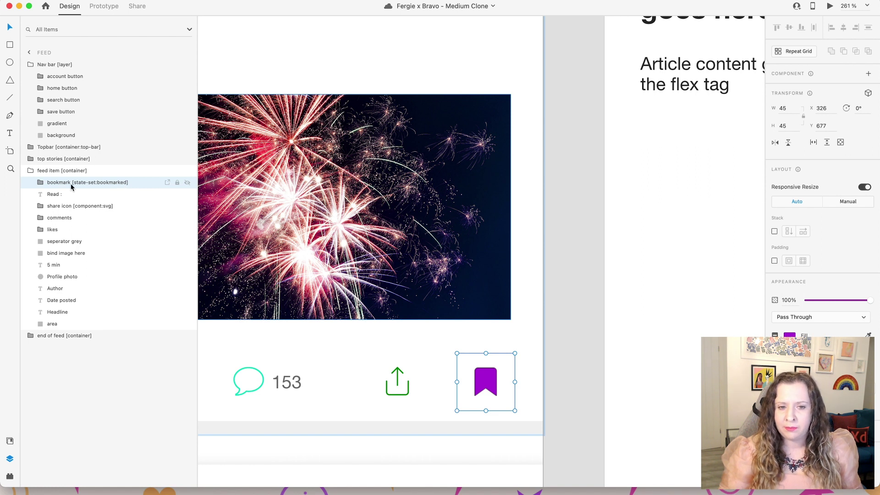
left_click(40, 183)
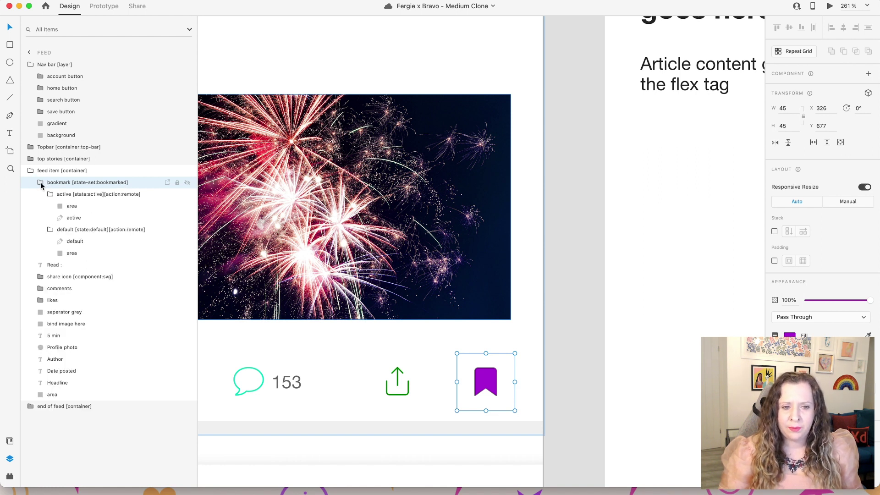
left_click(82, 196)
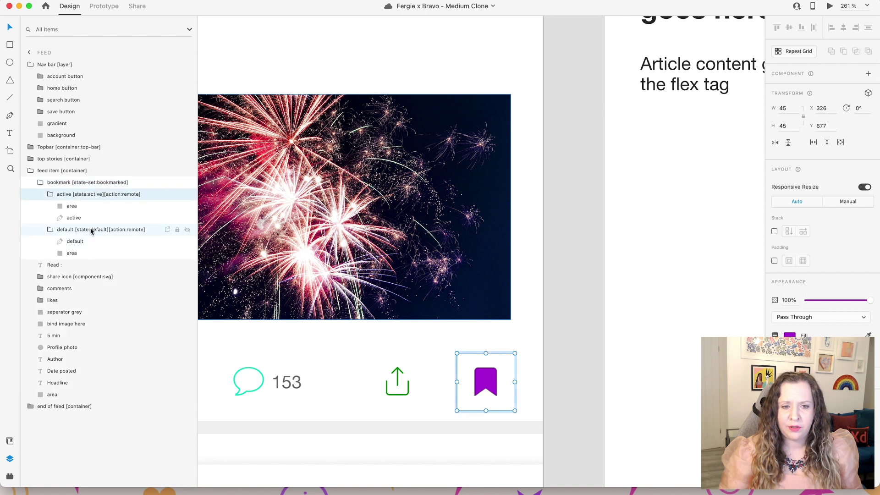
left_click(187, 230)
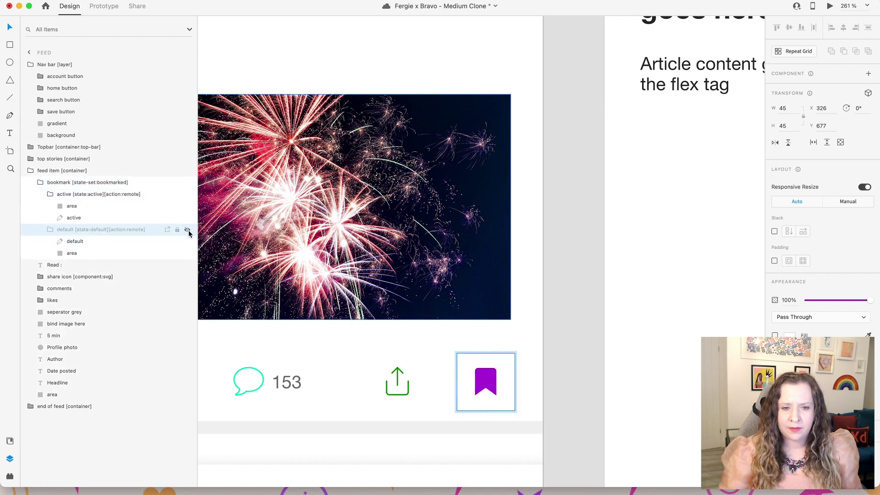
left_click(103, 195)
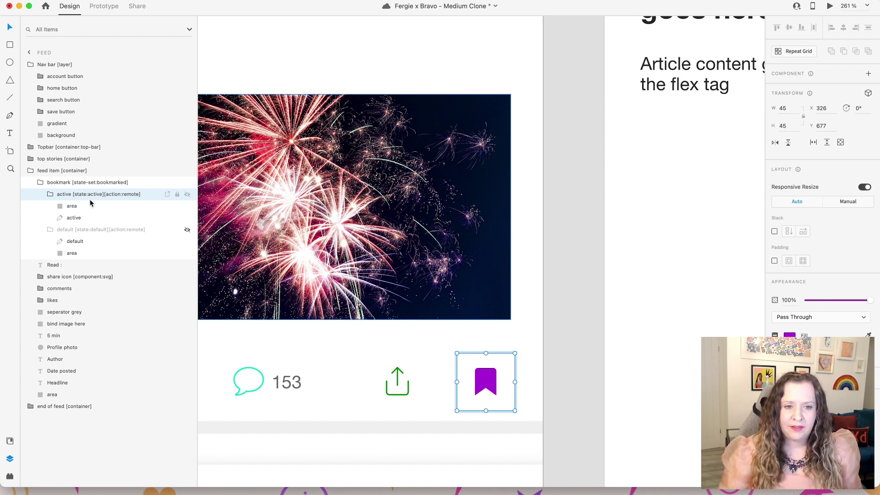
left_click(187, 195)
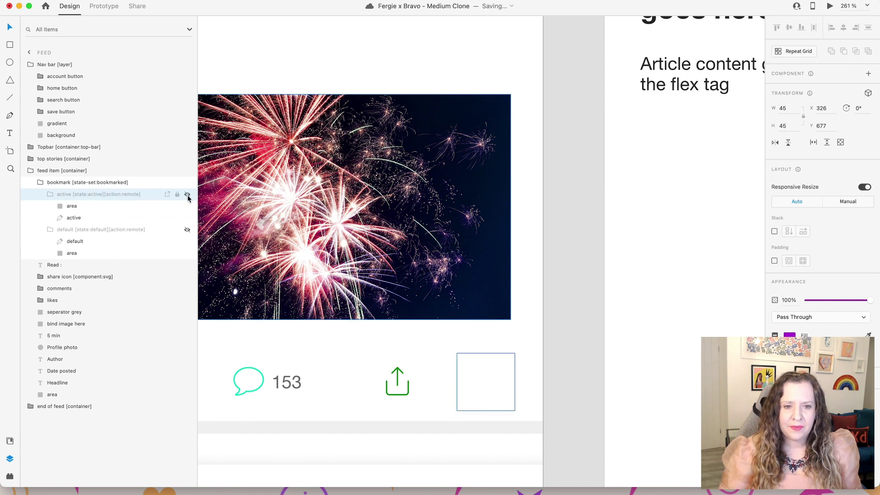
left_click(187, 231)
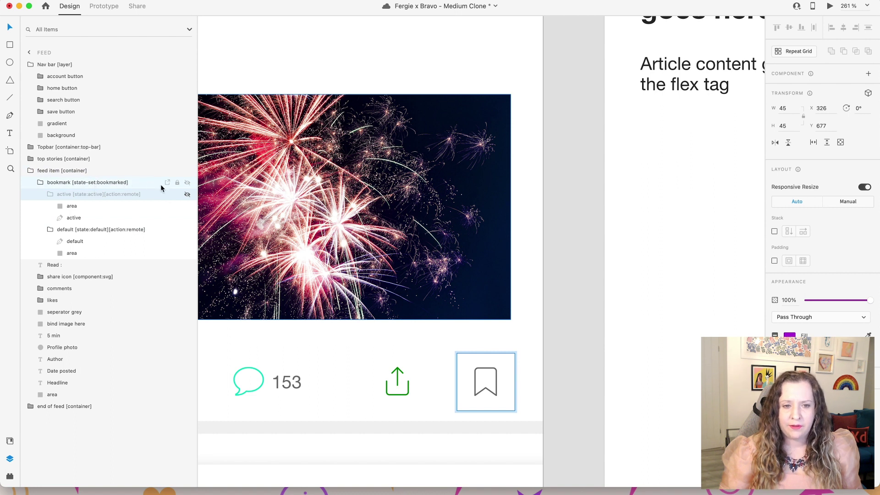
Make the purple active bookmark state visible again, select the bookmark state set, and save with Cmd+S.
left_click(64, 232)
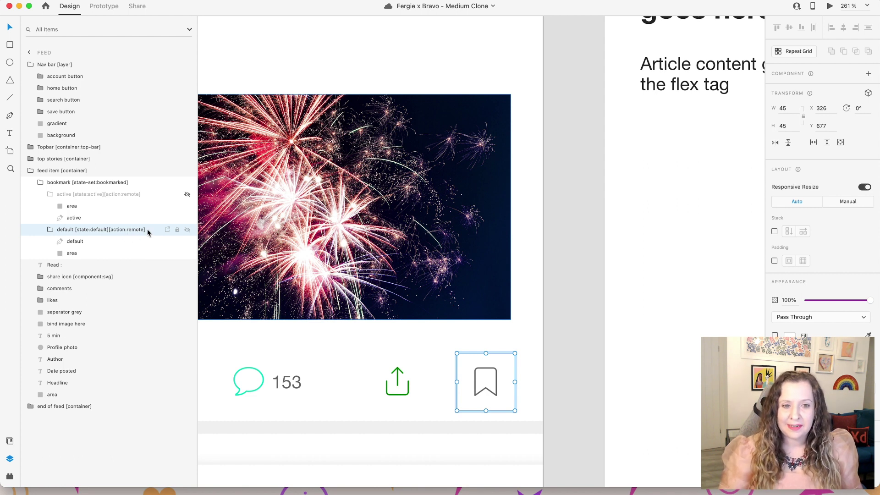
left_click(188, 230)
left_click(187, 194)
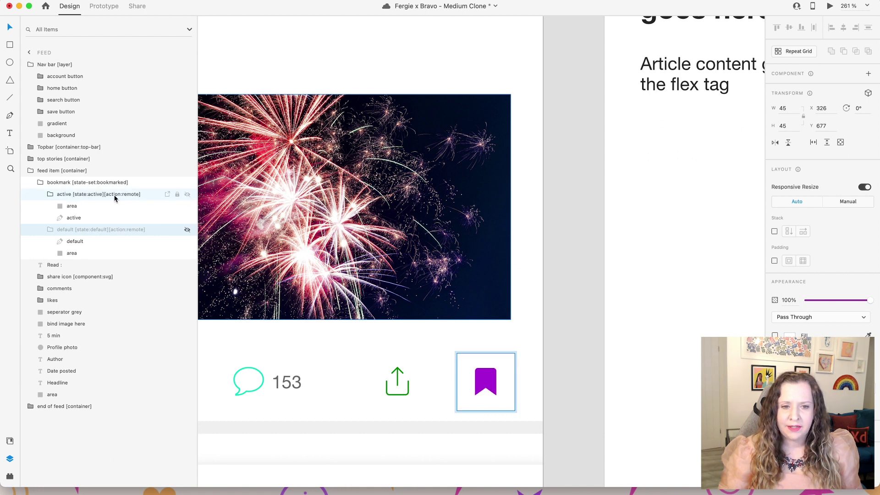
left_click(188, 194)
left_click(188, 194)
left_click(188, 230)
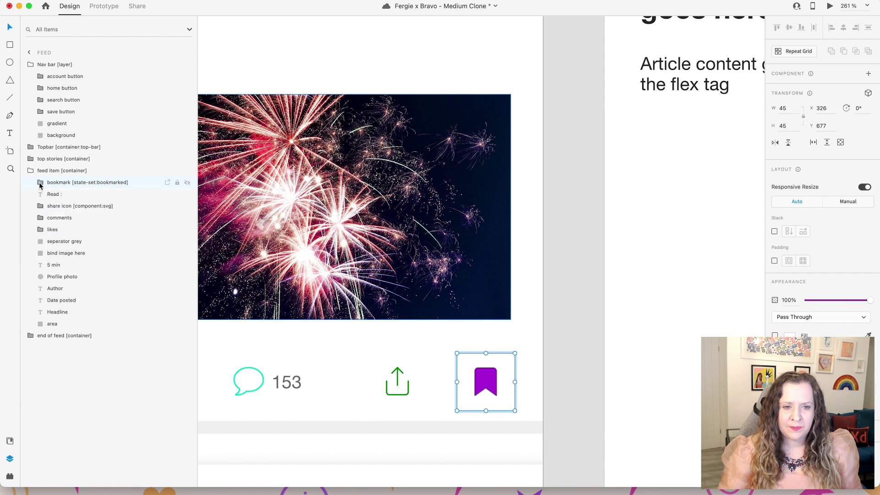
left_click(81, 185)
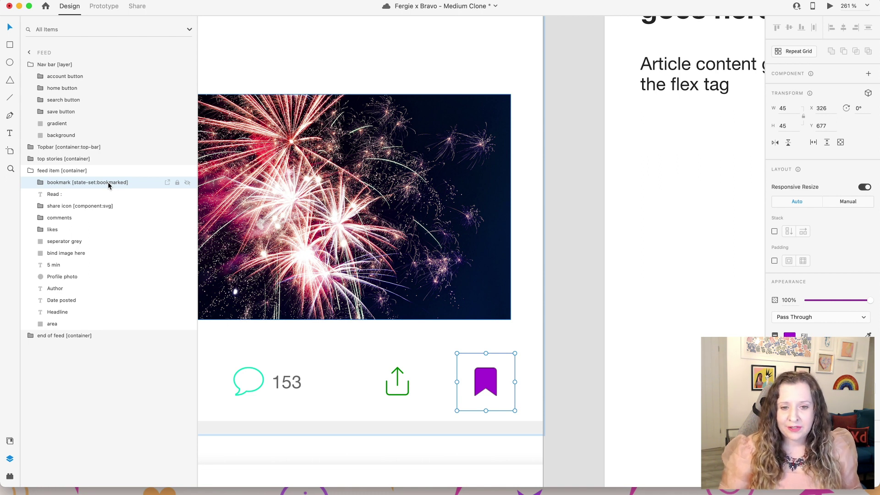
key("super+s")
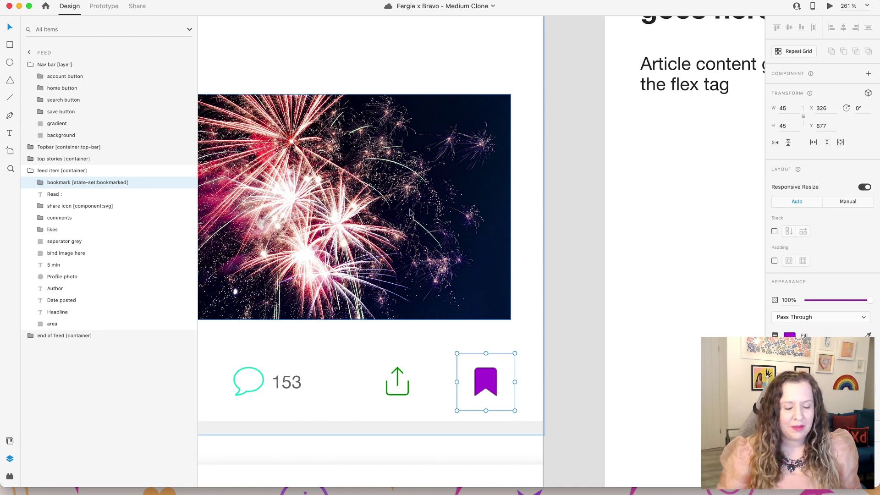
Pan to the article artboard and select its Topbar [container:top-bar] group.
scroll(588, 264, "down", 3)
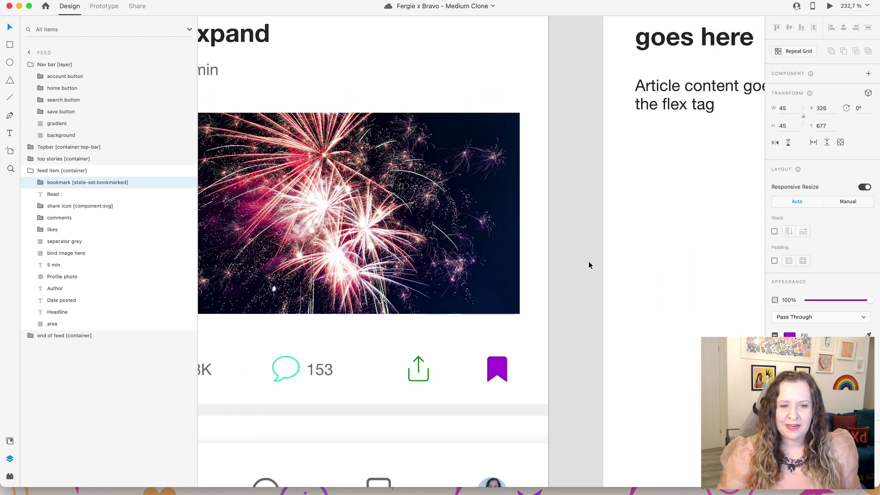
scroll(588, 264, "down", 3)
left_click(584, 169)
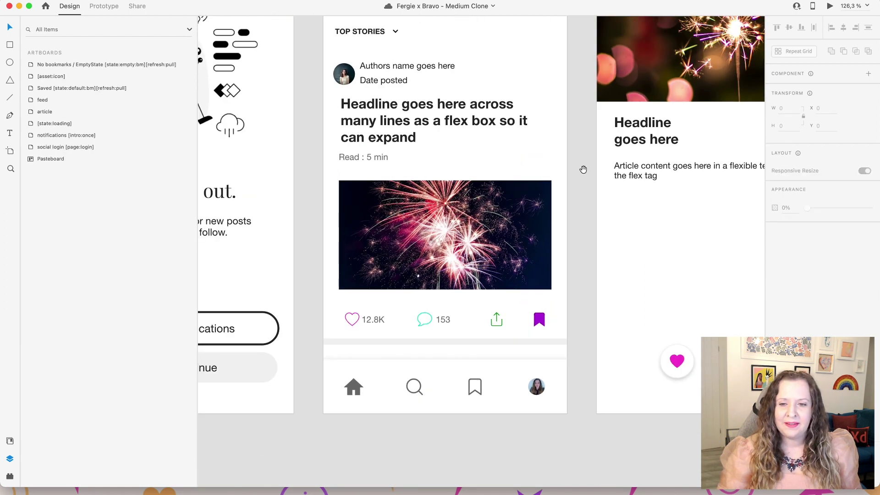
left_click_drag(583, 169, 362, 261)
scroll(503, 257, "up", 1)
scroll(513, 253, "down", 2)
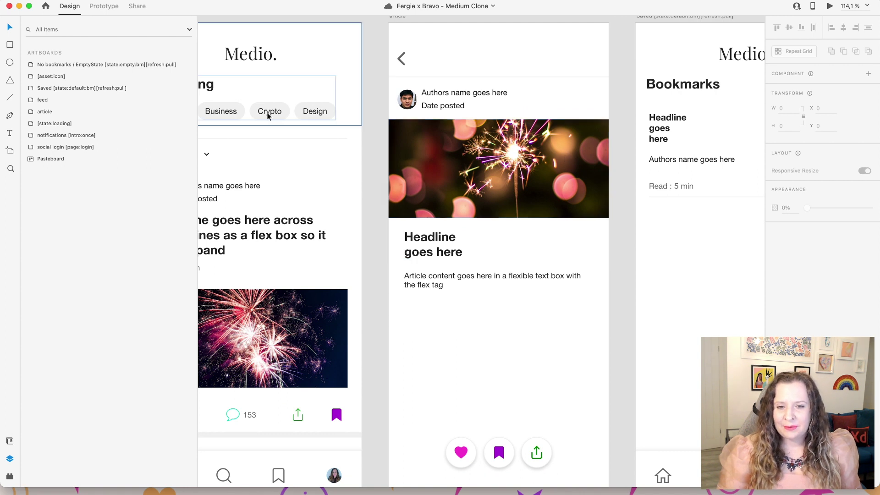
scroll(576, 195, "up", 1)
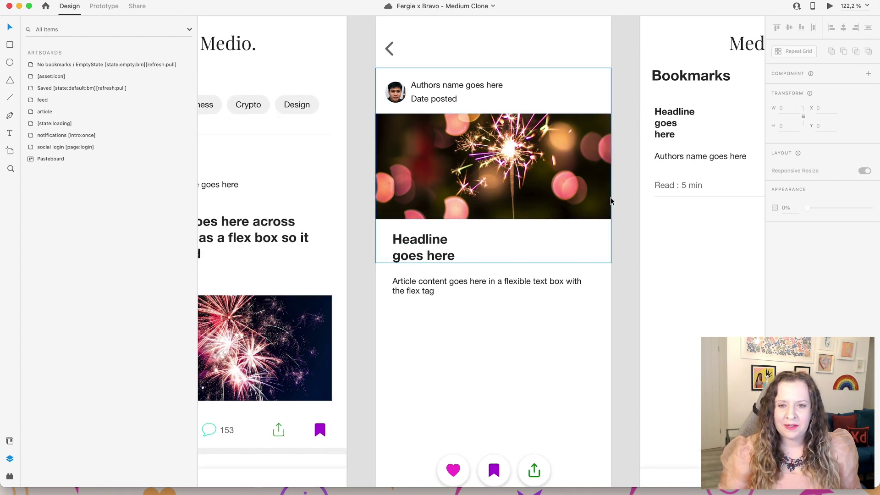
scroll(611, 201, "up", 1)
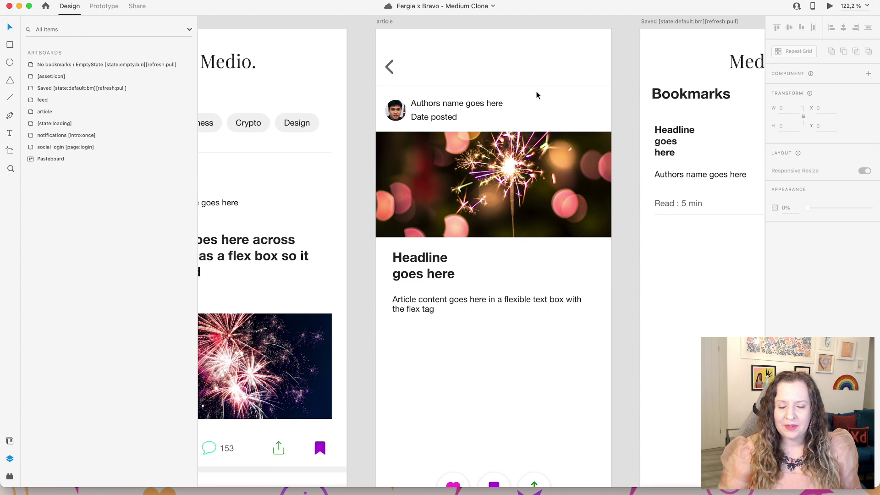
left_click(521, 57)
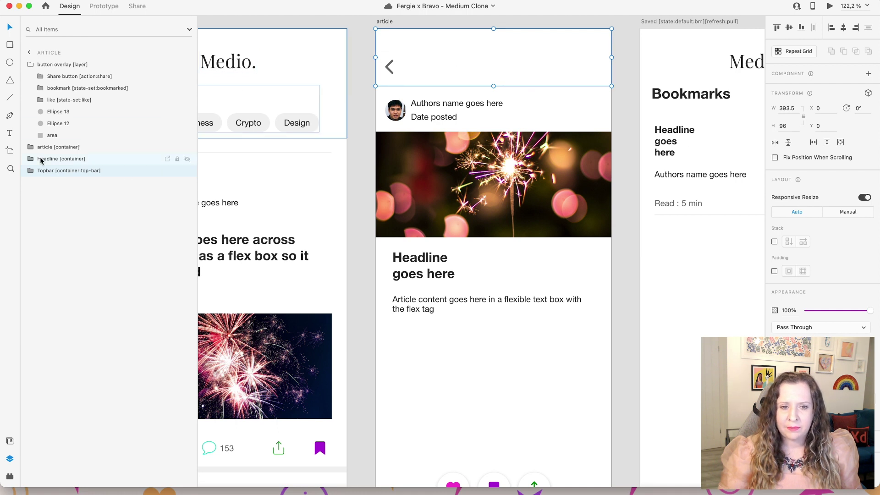
Expand Topbar and select the back button [component:svg] [action:goback] layer, keeping its name unchanged.
left_click(30, 173)
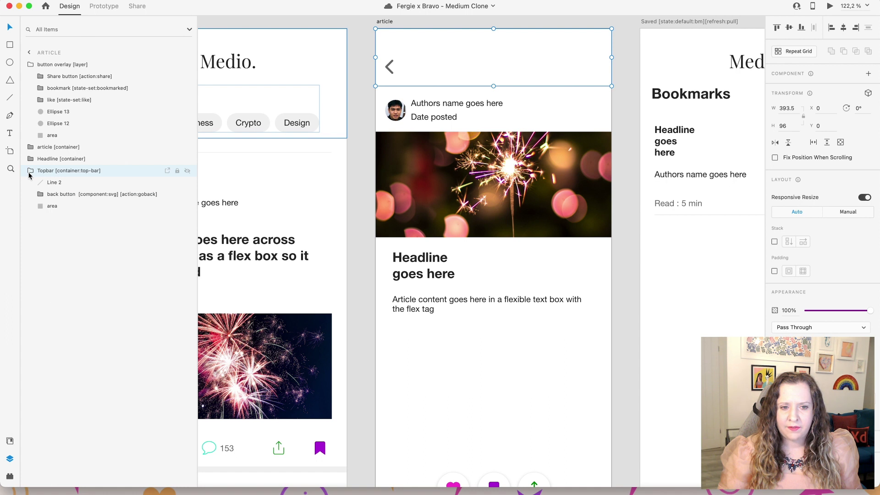
left_click(66, 194)
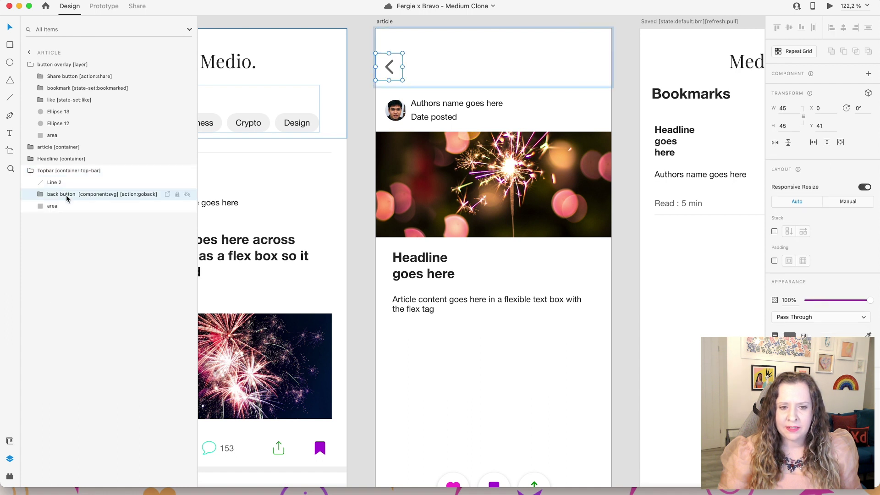
double_click(102, 194)
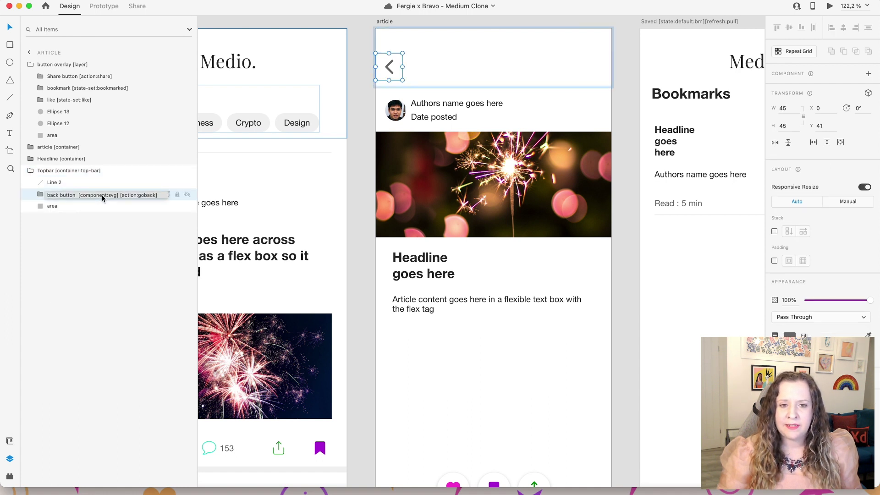
key("Return")
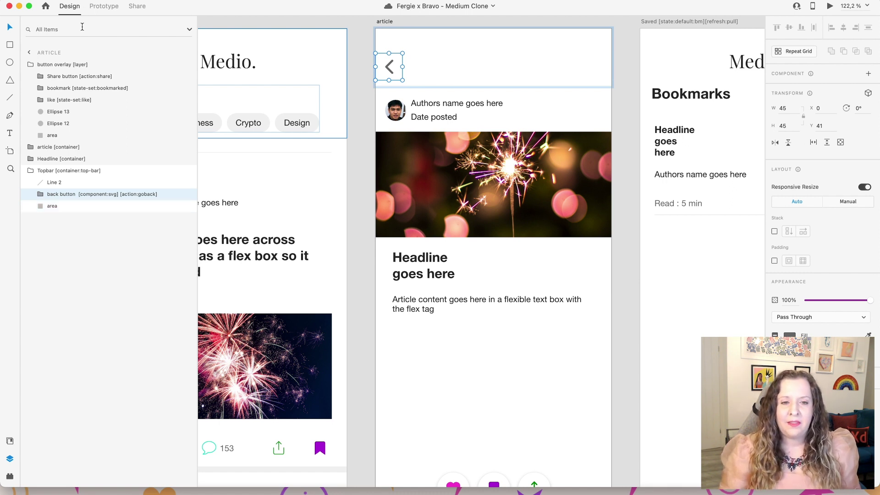
Add a tap interaction to the article's back button in Prototype mode, then return to Design.
left_click(104, 7)
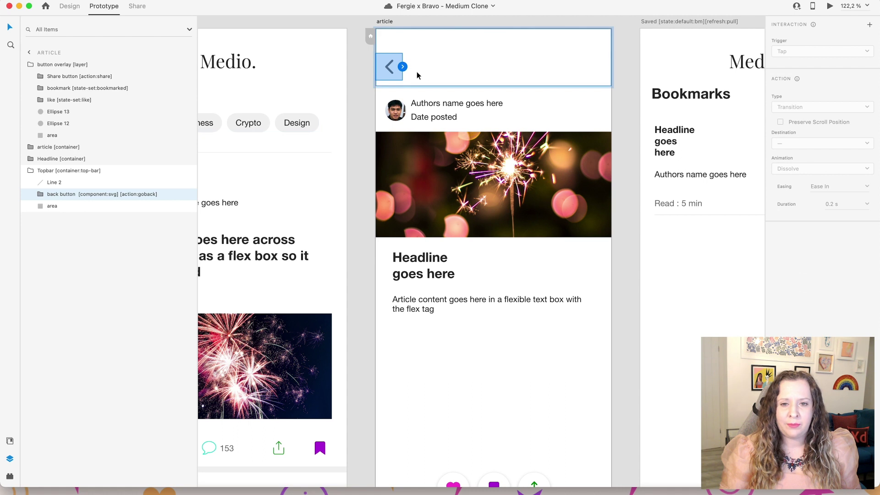
left_click(402, 68)
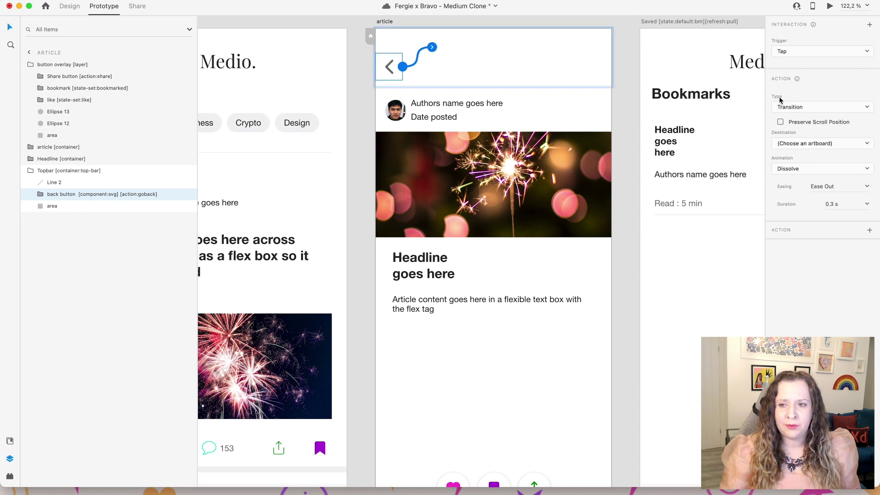
left_click(801, 110)
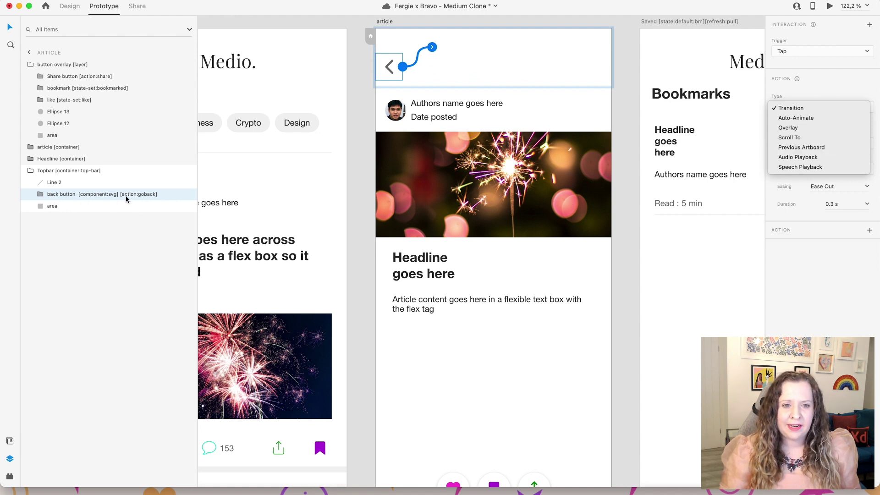
key("super+1")
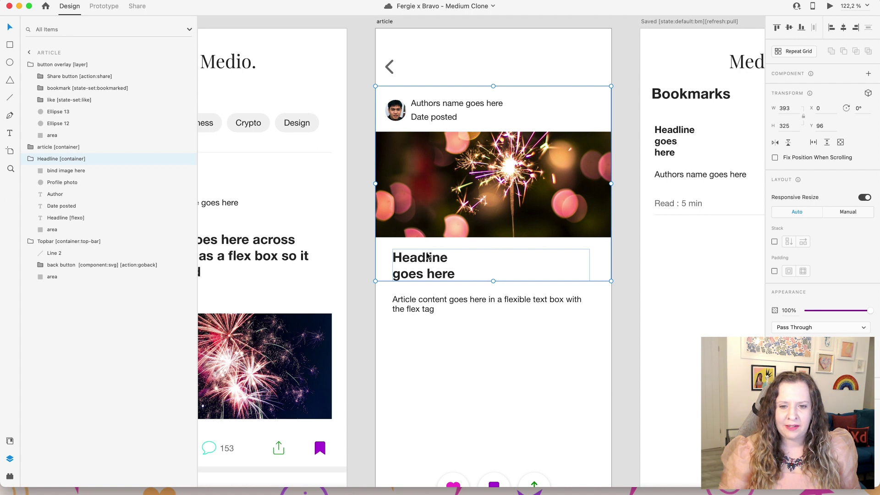
Drag the bodycopy [flexo] text box's bottom edge lower in the article container, then save.
left_click(414, 315)
scroll(413, 315, "down", 1)
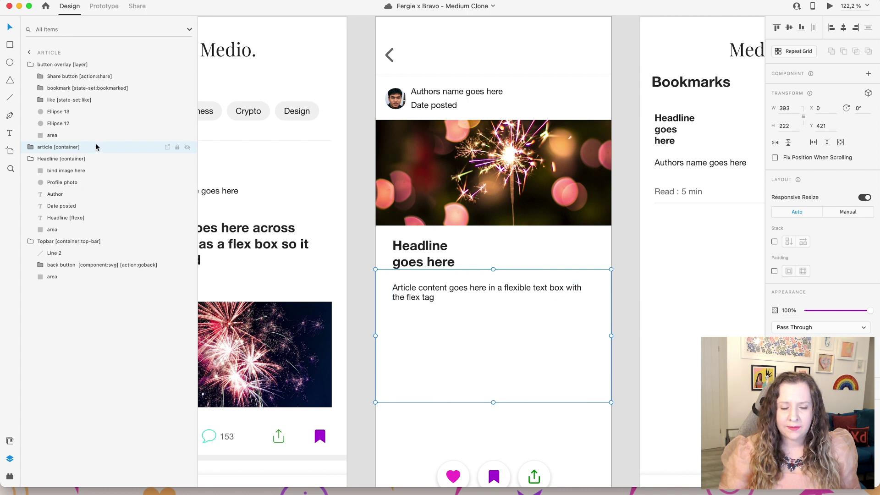
left_click(28, 148)
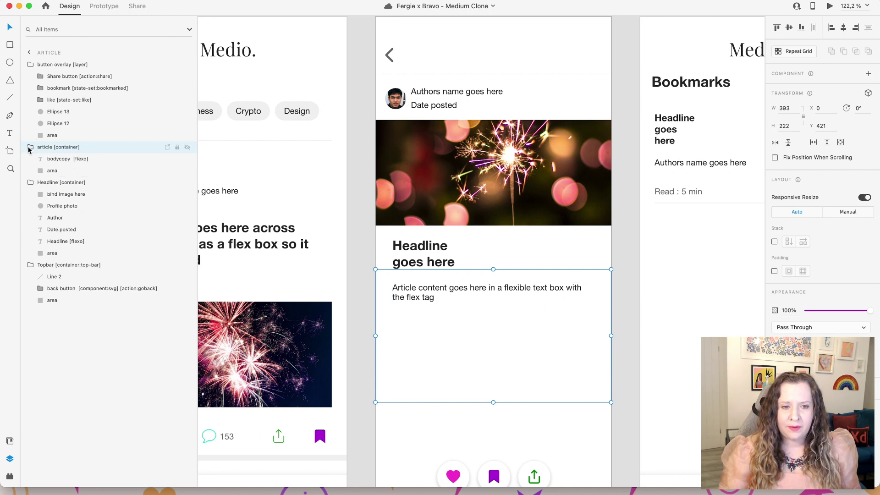
left_click(109, 165)
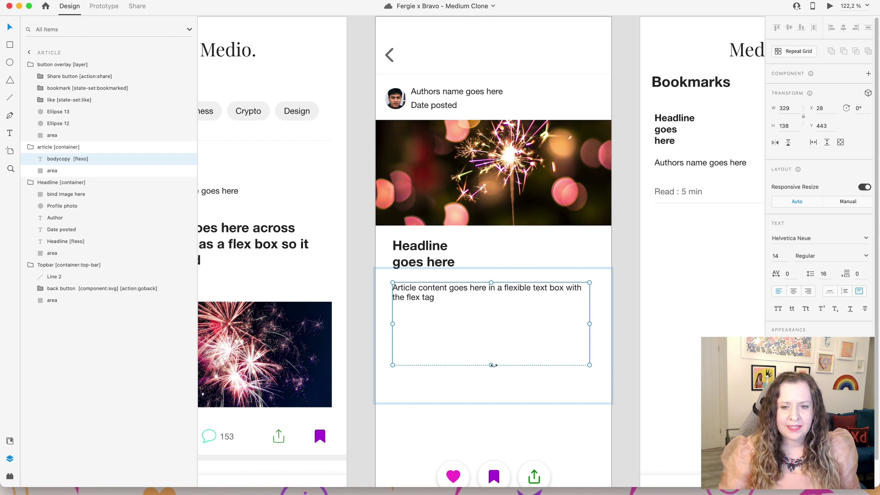
left_click_drag(491, 366, 495, 381)
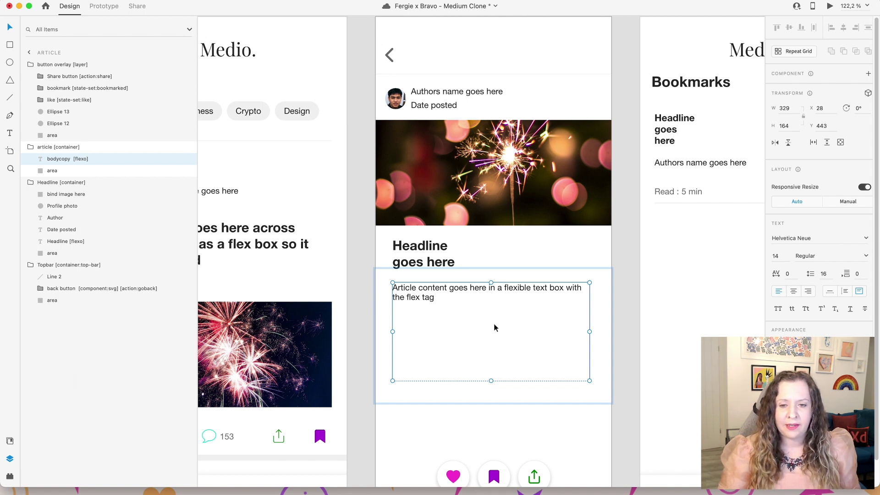
key("super+s")
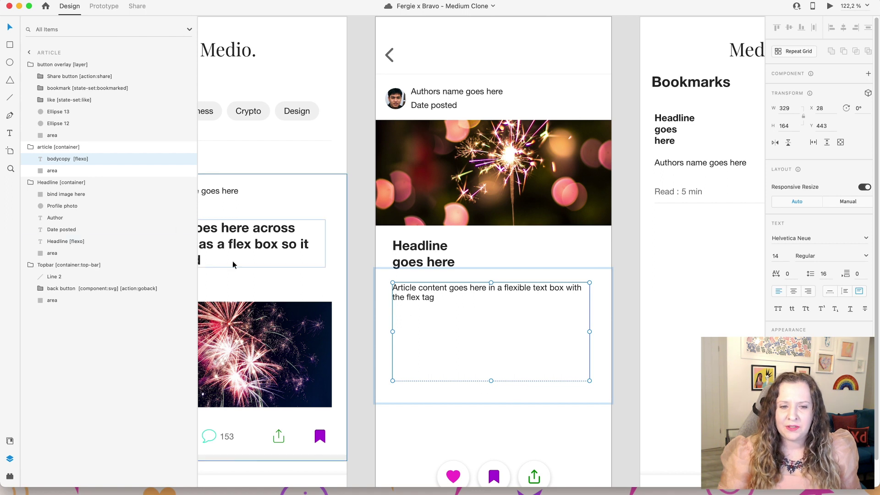
left_click(66, 242)
scroll(565, 460, "down", 2)
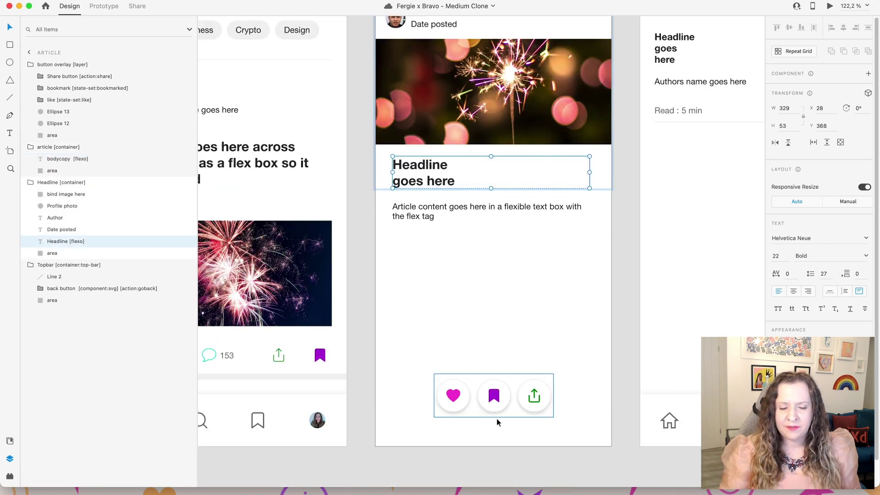
scroll(496, 419, "up", 5)
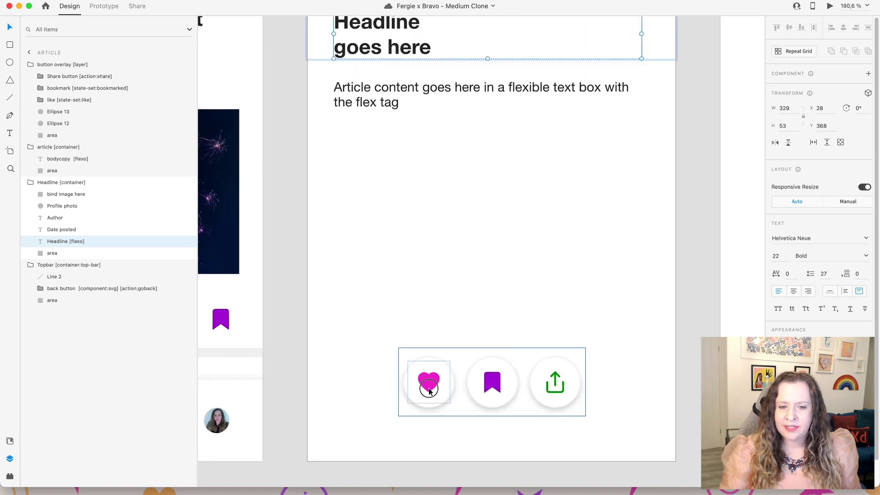
left_click(413, 384)
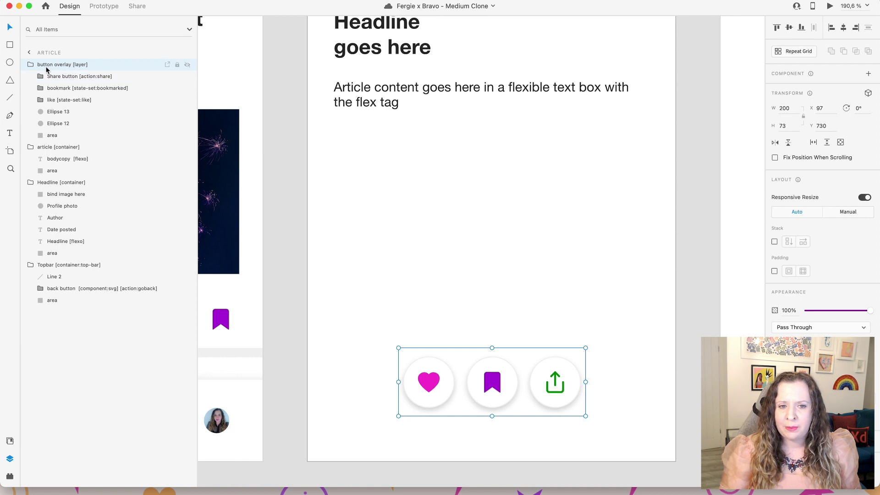
left_click(415, 389)
left_click(90, 100)
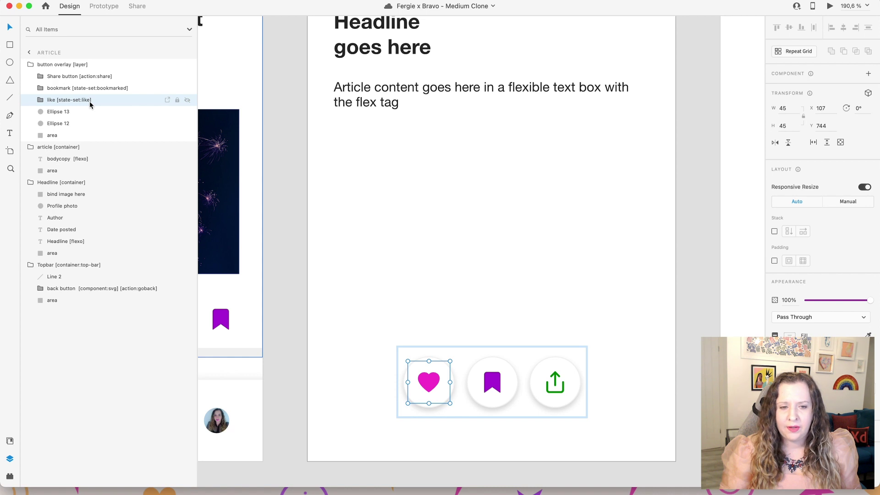
left_click(122, 91)
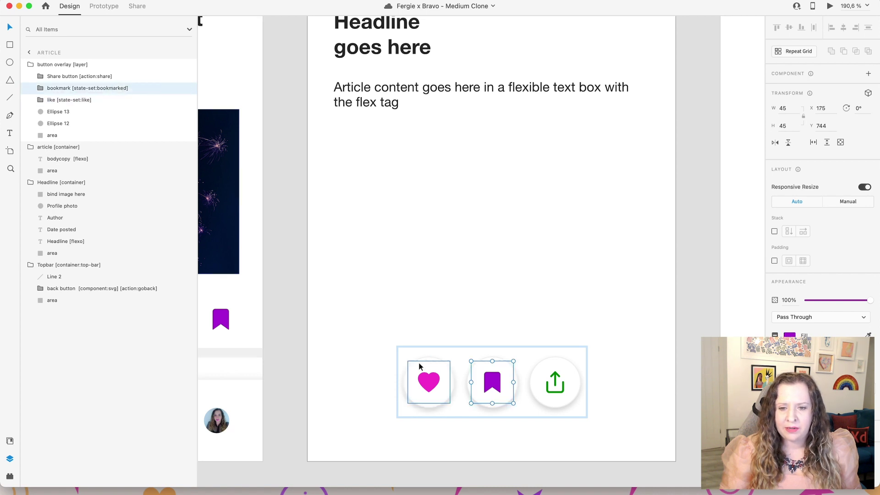
left_click(89, 102)
left_click(40, 101)
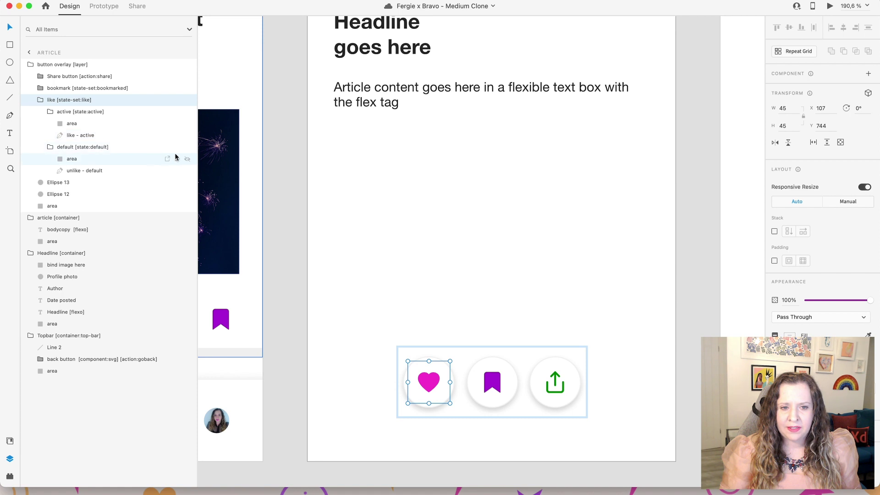
left_click(187, 148)
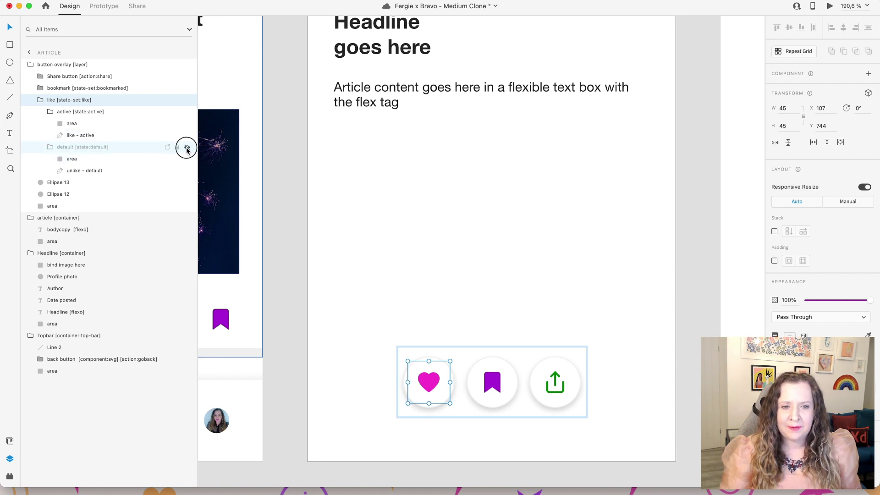
left_click(187, 147)
left_click(187, 113)
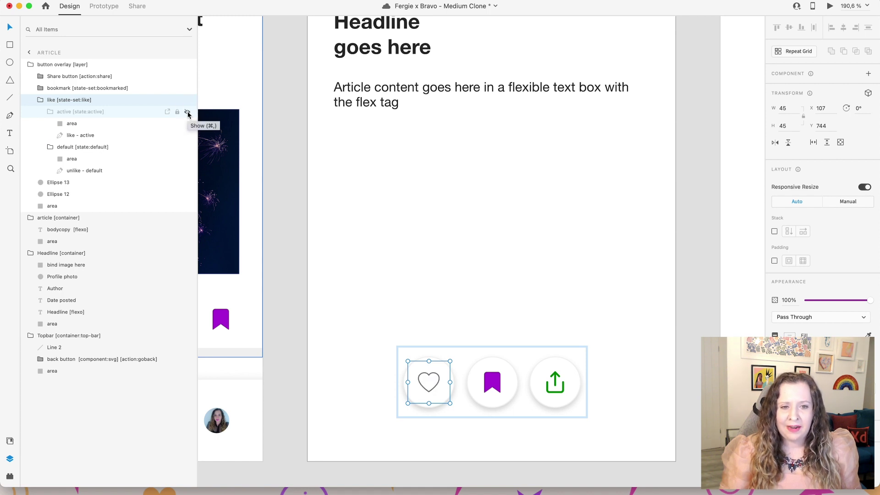
left_click(187, 113)
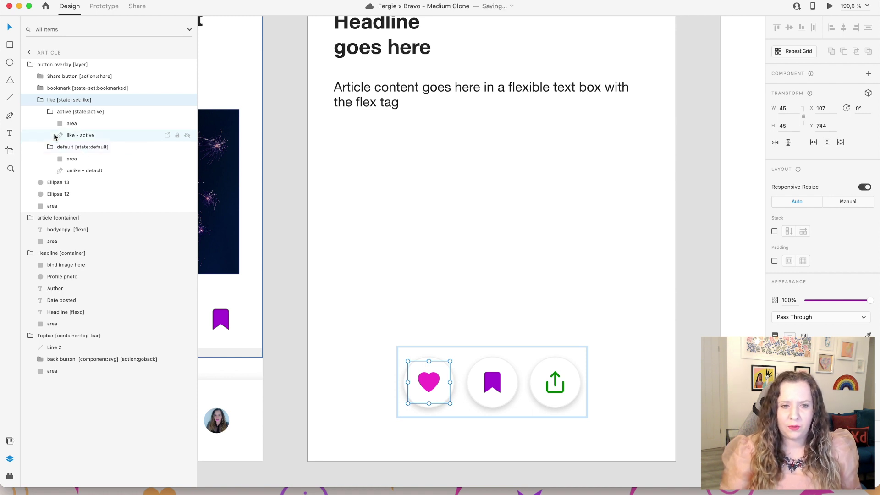
left_click(41, 100)
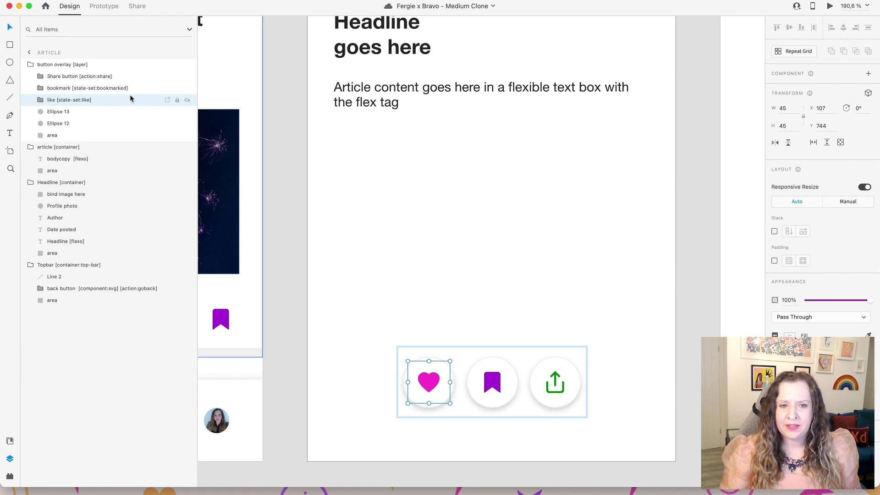
left_click(128, 76)
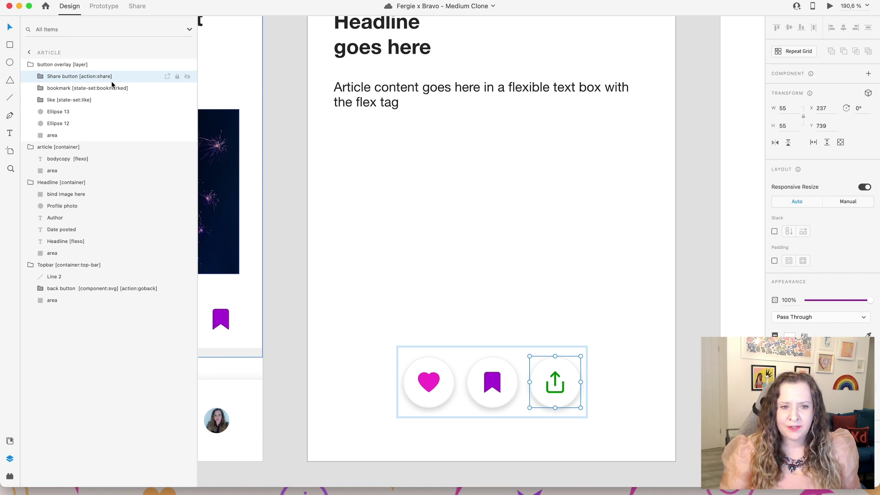
left_click(290, 200)
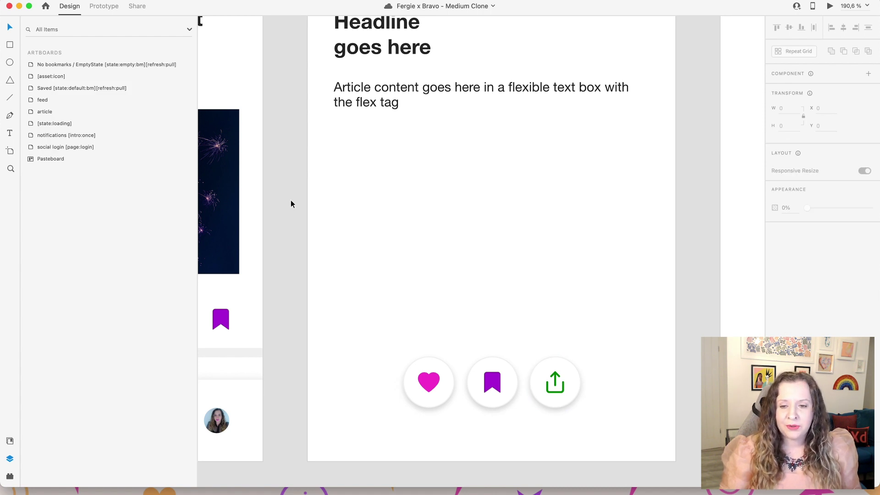
Zoom and pan the canvas over to the Saved and No bookmarks artboards.
scroll(291, 200, "down", 6)
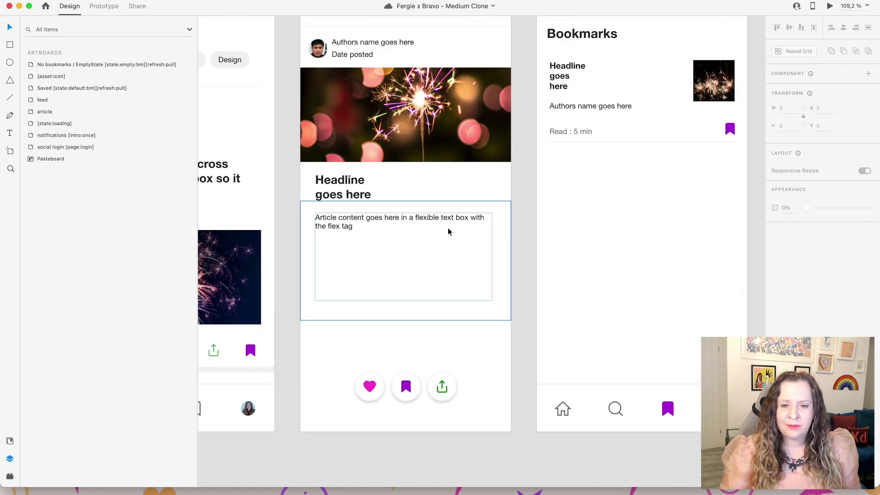
scroll(511, 233, "up", 3)
scroll(608, 340, "down", 1)
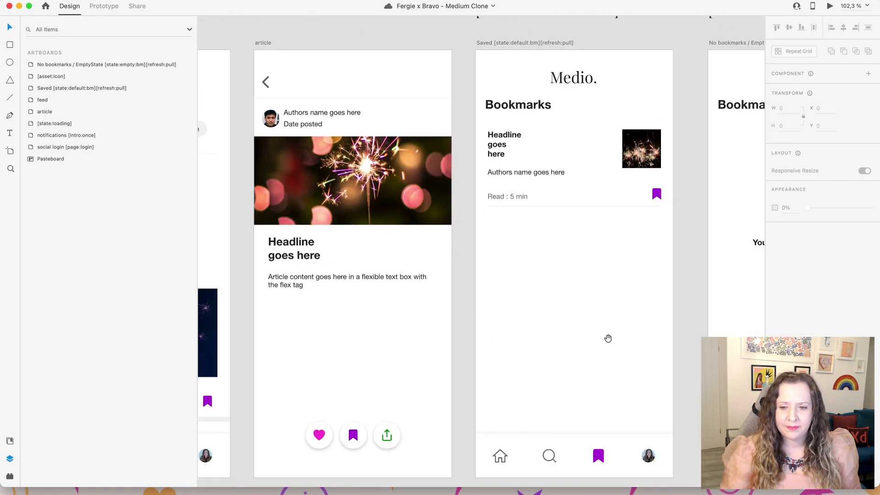
left_click_drag(608, 339, 497, 338)
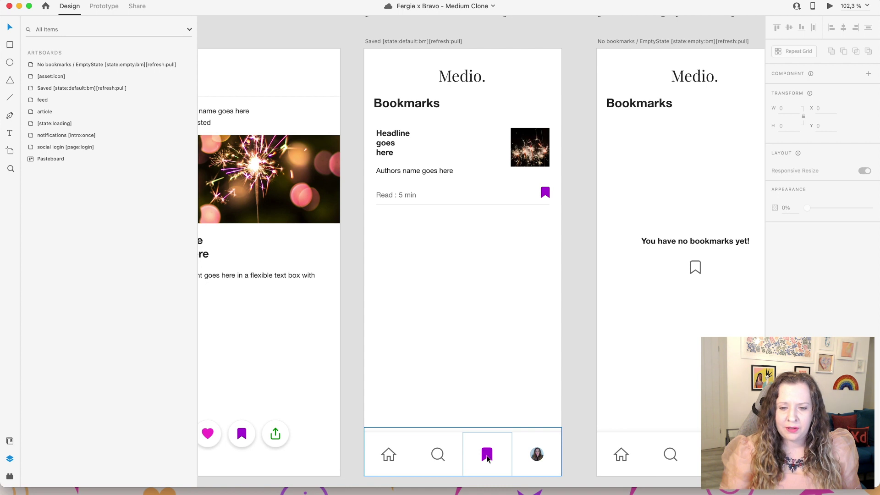
scroll(488, 459, "up", 5)
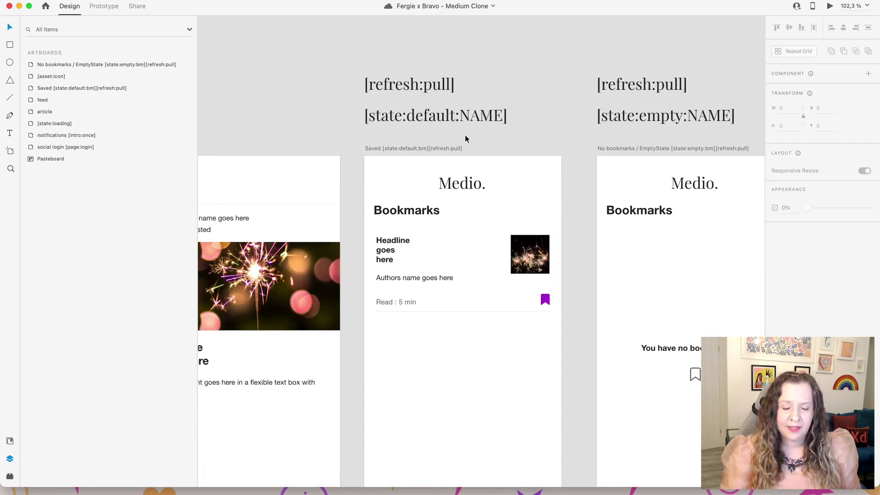
scroll(459, 133, "up", 5)
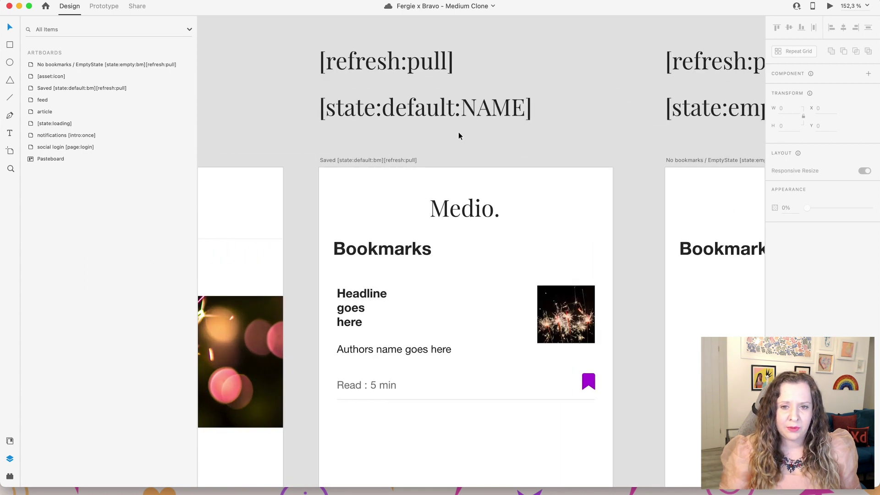
scroll(459, 136, "up", 5)
scroll(458, 133, "down", 3)
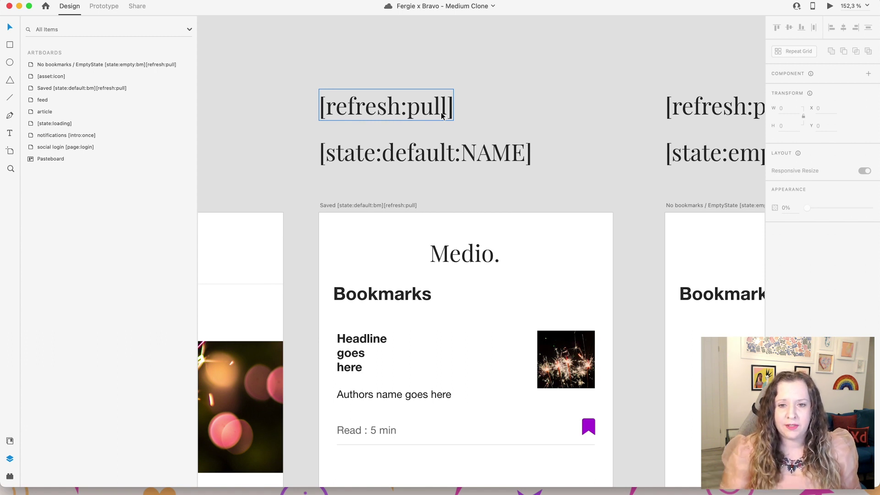
scroll(478, 141, "down", 3)
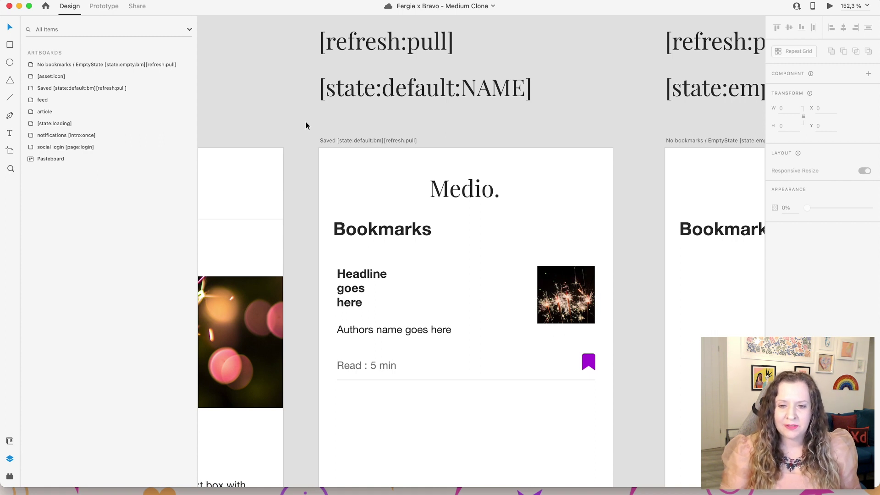
scroll(306, 122, "down", 3)
scroll(306, 122, "down", 3)
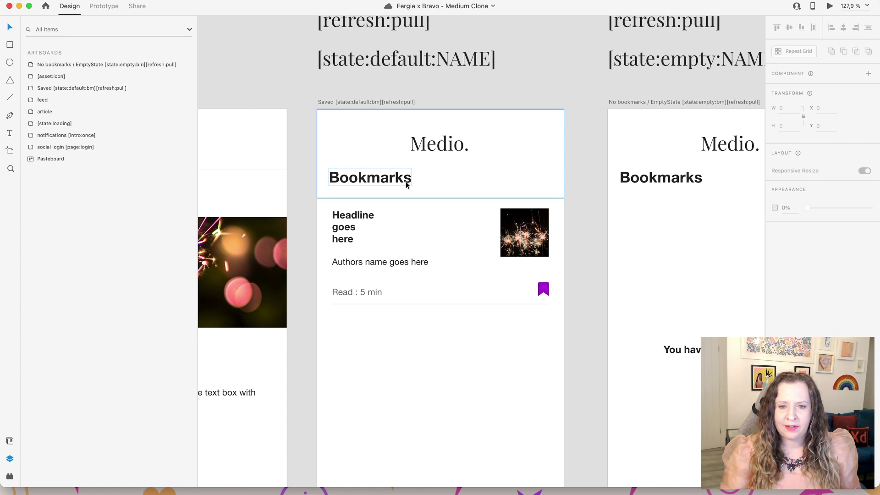
scroll(405, 185, "down", 2)
scroll(405, 185, "down", 5)
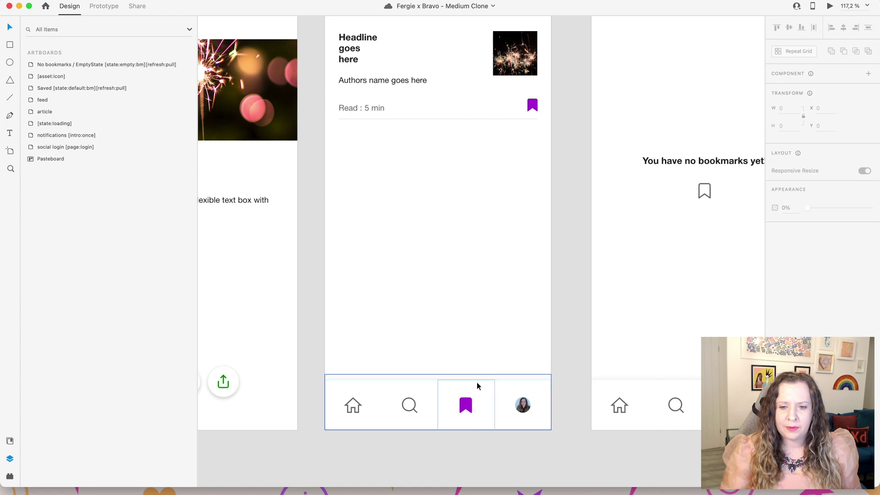
scroll(442, 311, "up", 4)
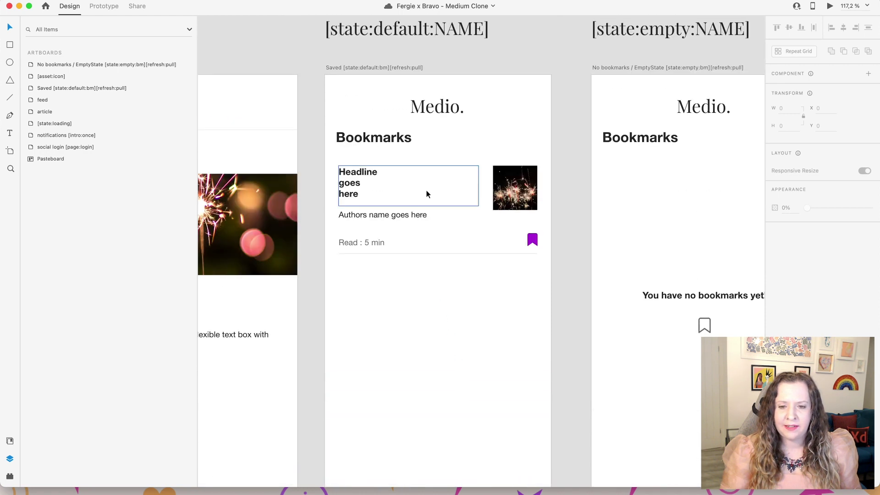
scroll(426, 190, "up", 4)
left_click(402, 192)
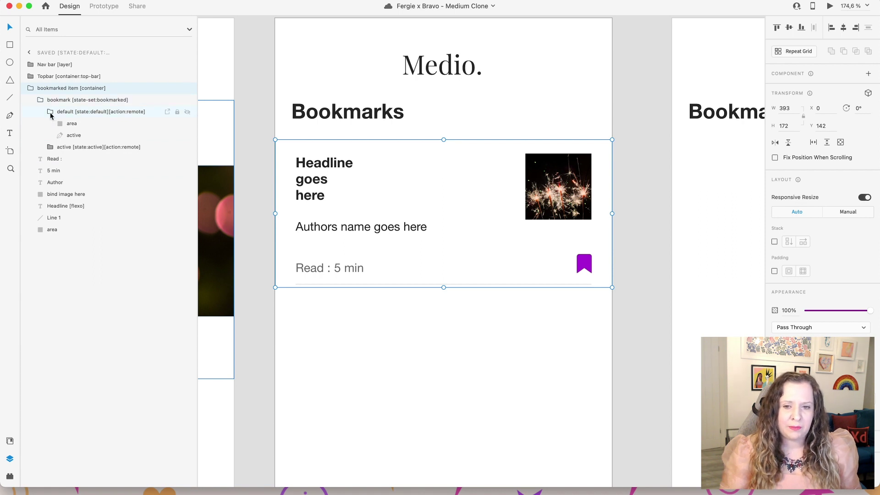
left_click(50, 116)
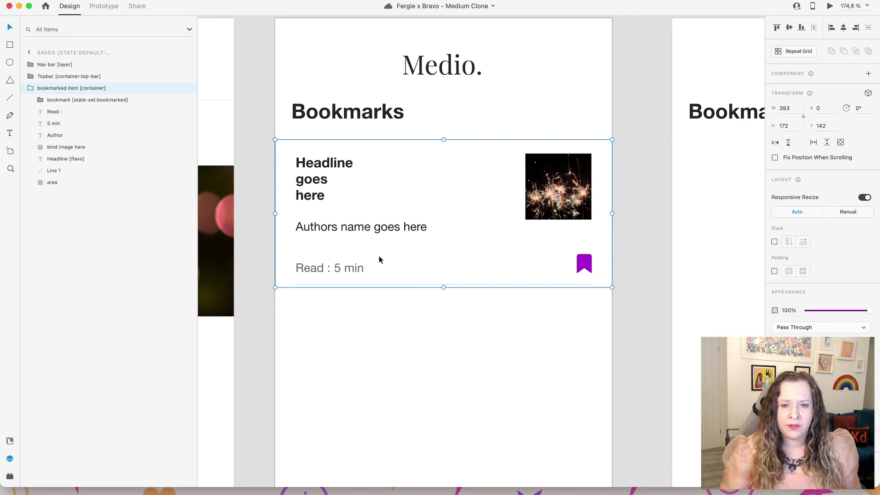
left_click(340, 174)
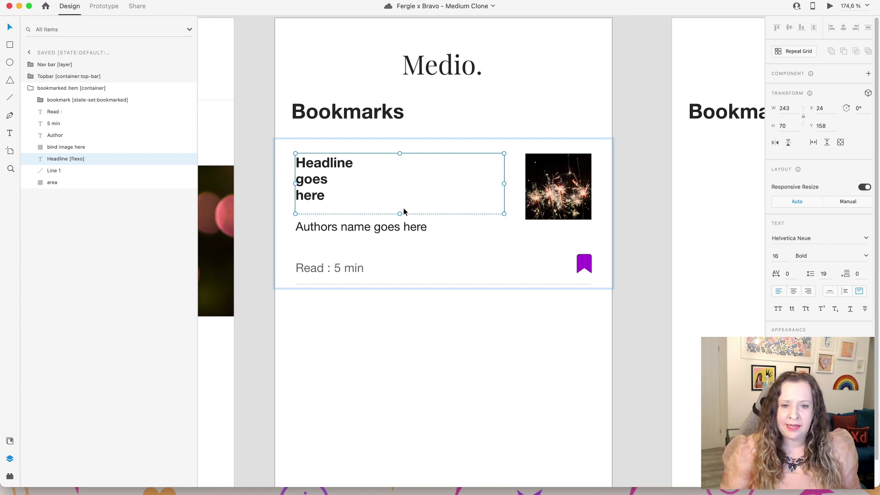
left_click(379, 229)
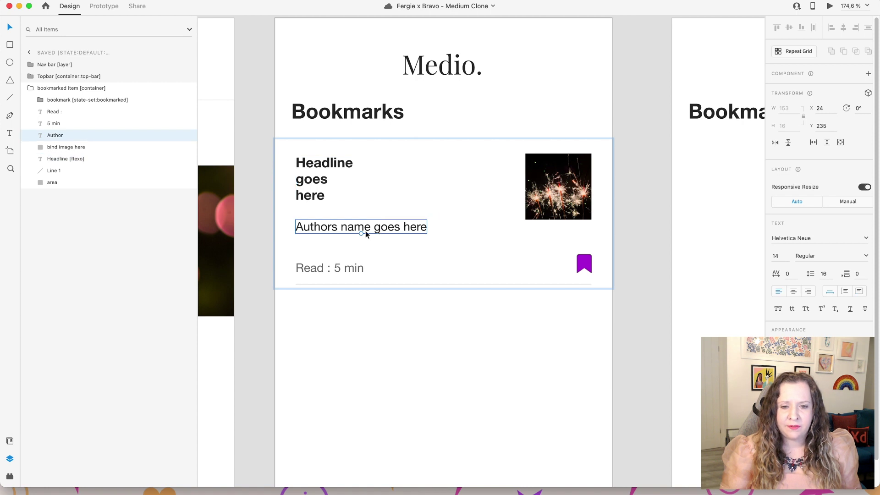
left_click(347, 270)
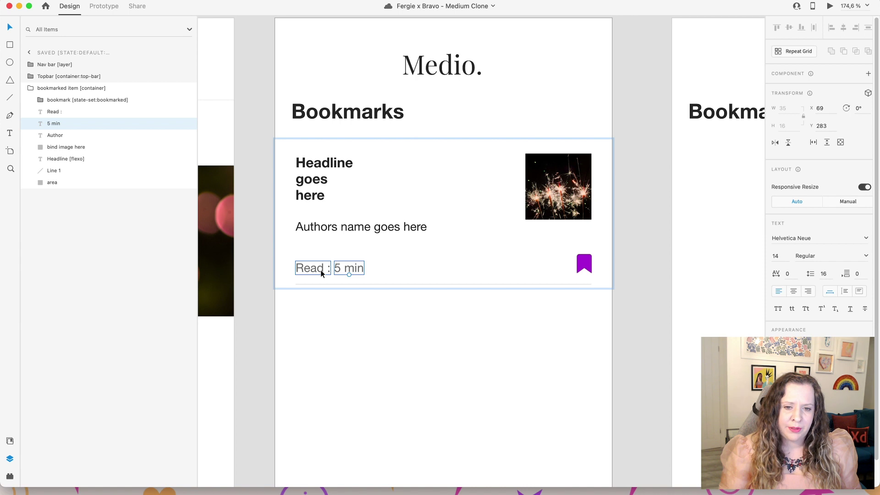
left_click(321, 273)
left_click(351, 273)
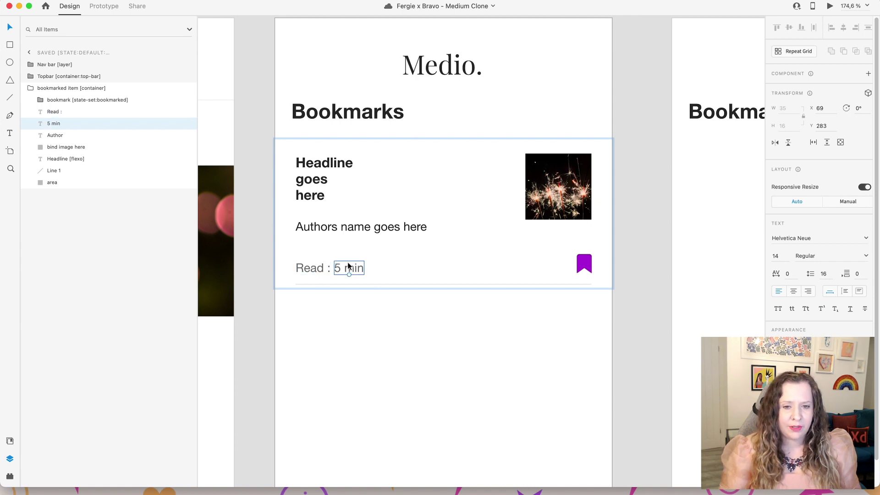
left_click(314, 265)
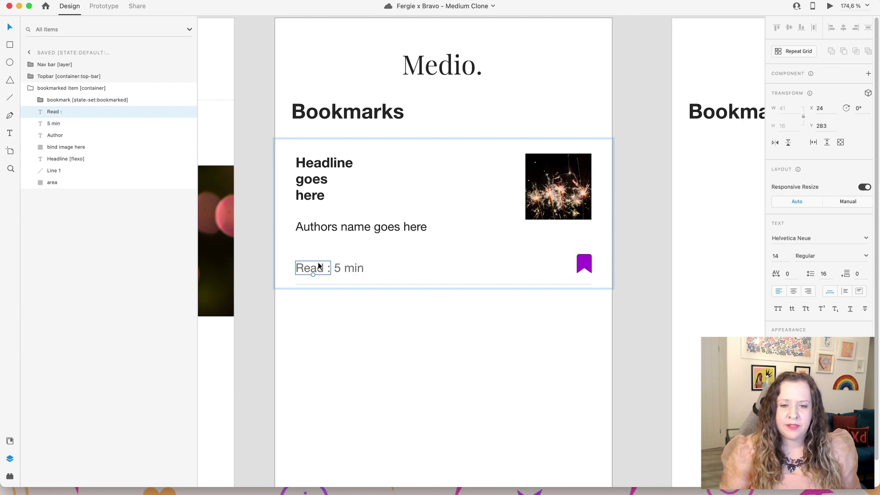
left_click(357, 271)
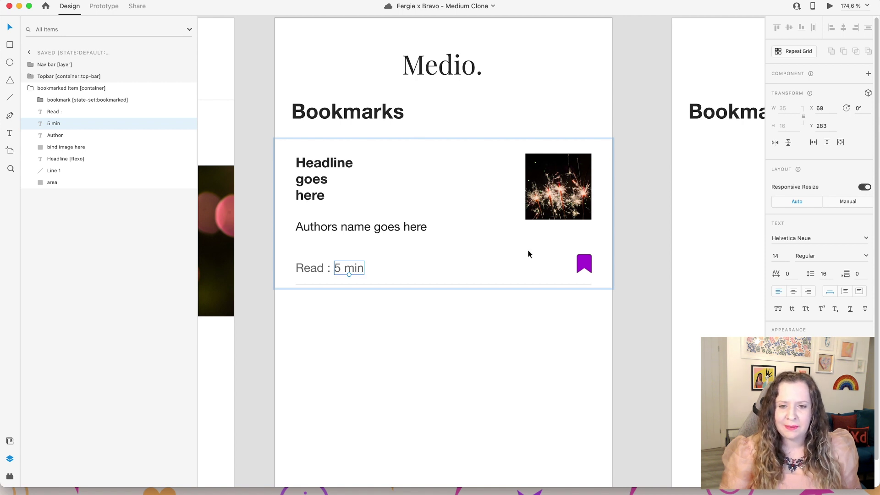
left_click(567, 196)
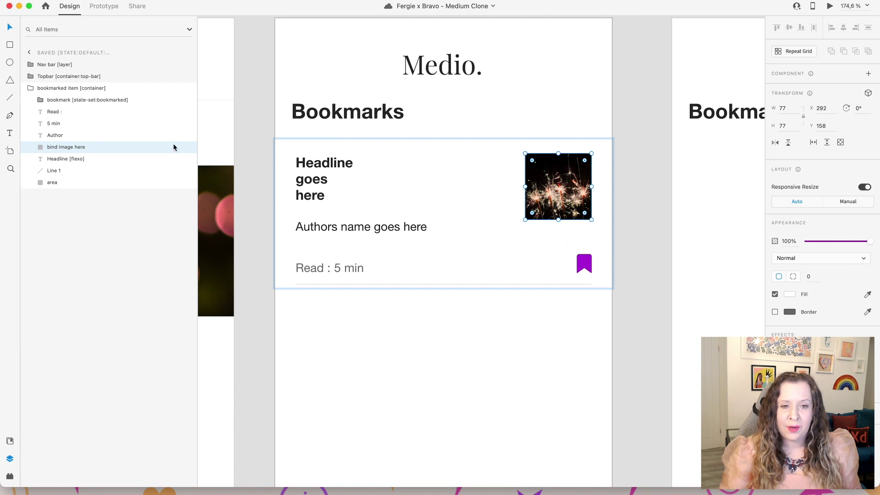
In the bookmark state set, hide the default state and show the active state for an outline icon.
left_click(69, 101)
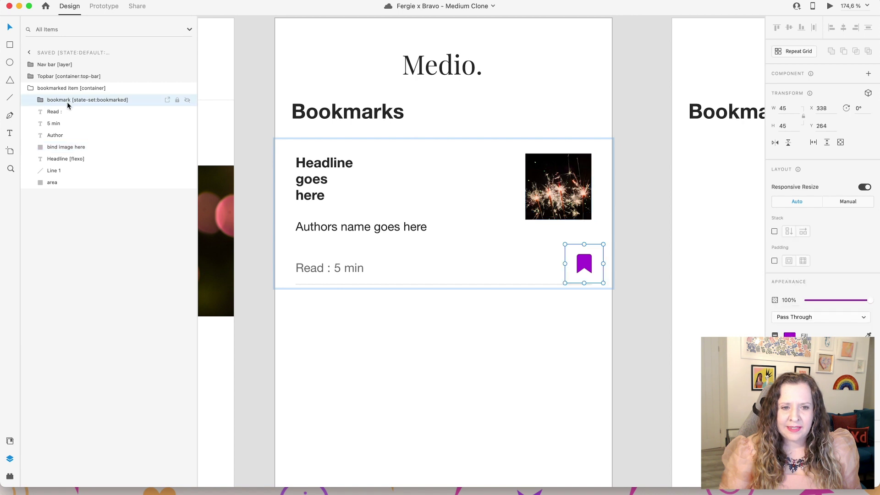
left_click(41, 101)
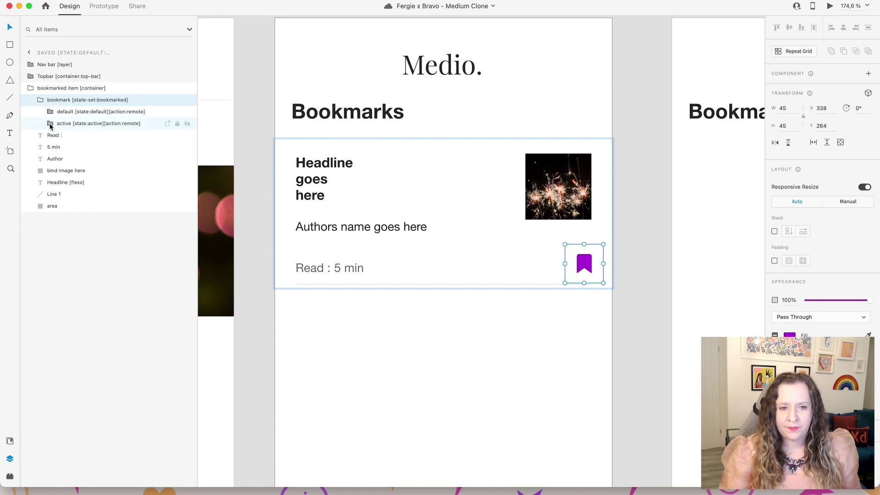
left_click(50, 113)
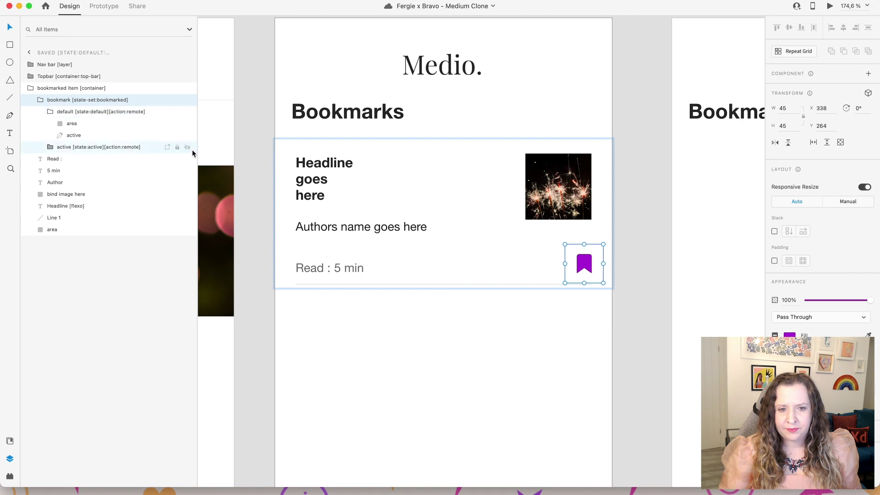
left_click(187, 147)
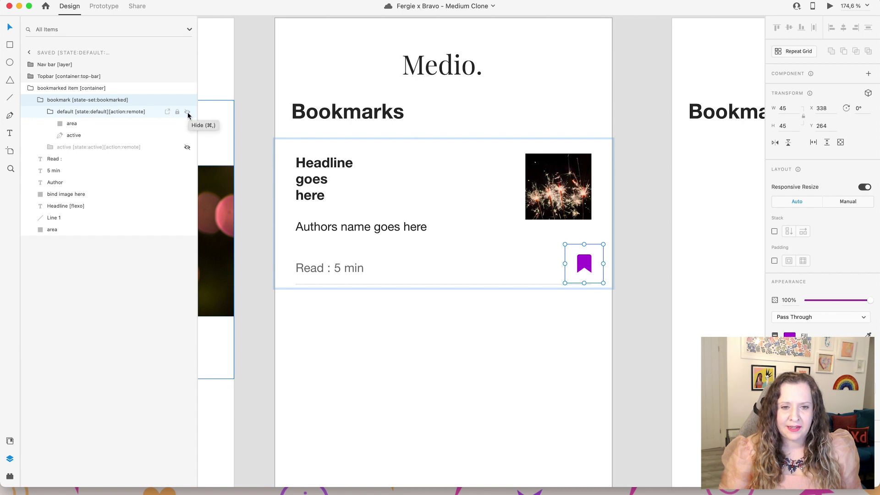
left_click(188, 115)
left_click(187, 147)
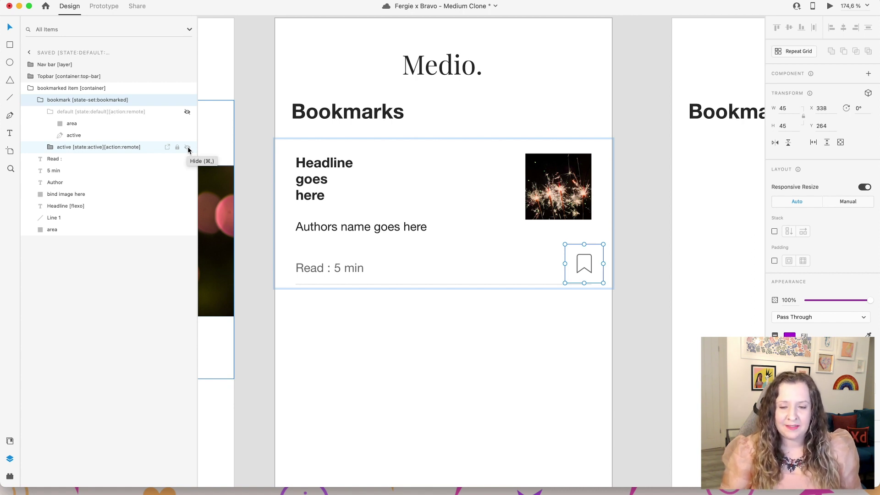
scroll(372, 191, "up", 5)
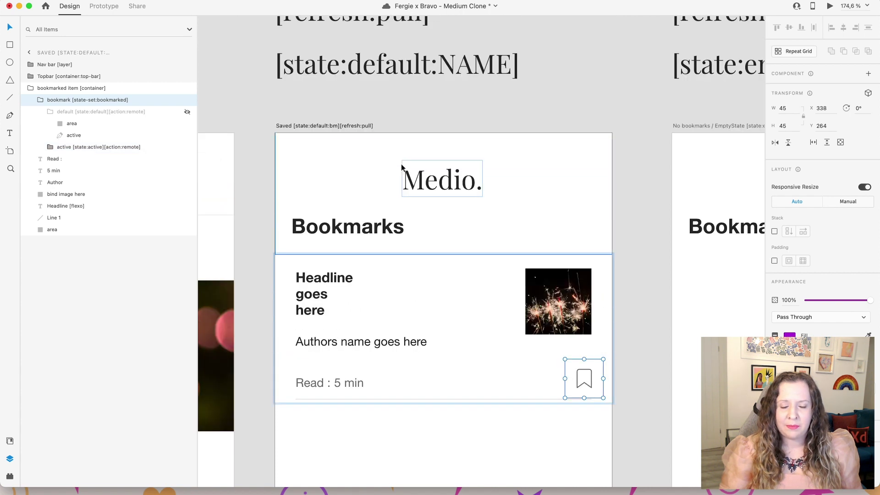
scroll(394, 94, "up", 2)
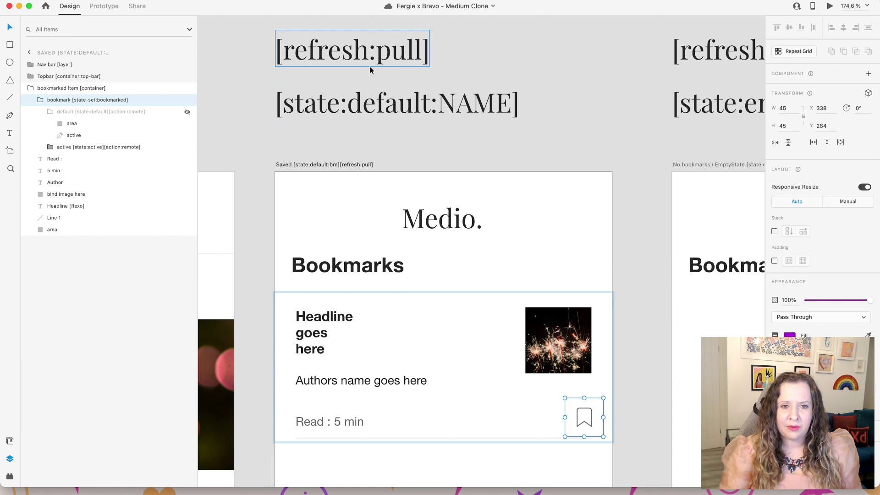
Collapse the bookmark group, deselect it, and pan until Saved and No bookmarks sit side by side.
left_click(40, 101)
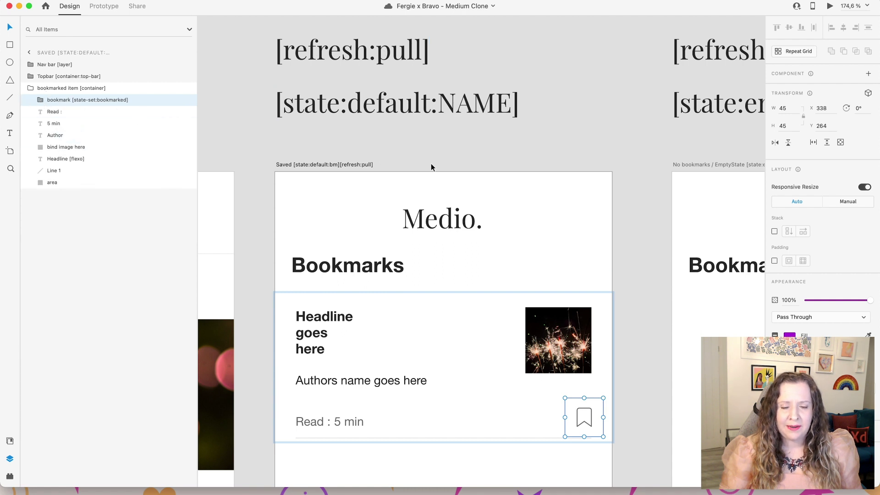
scroll(469, 239, "down", 4)
left_click(527, 413)
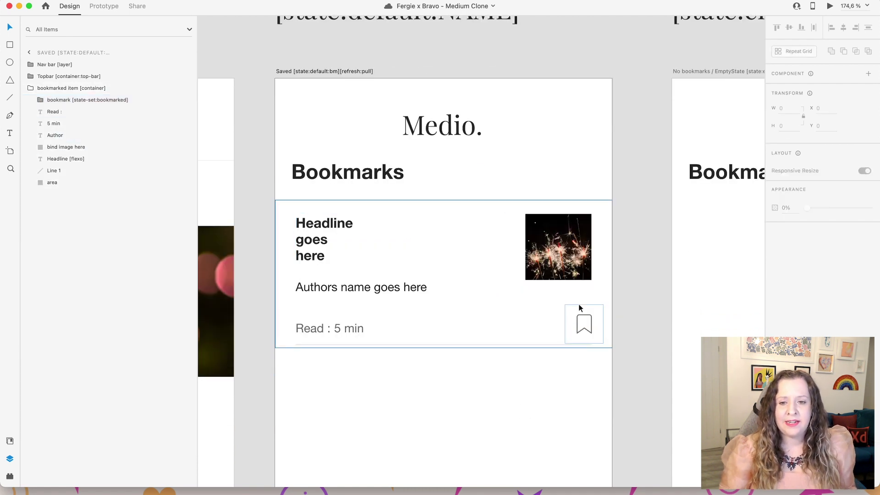
scroll(579, 304, "down", 5)
scroll(579, 304, "down", 1)
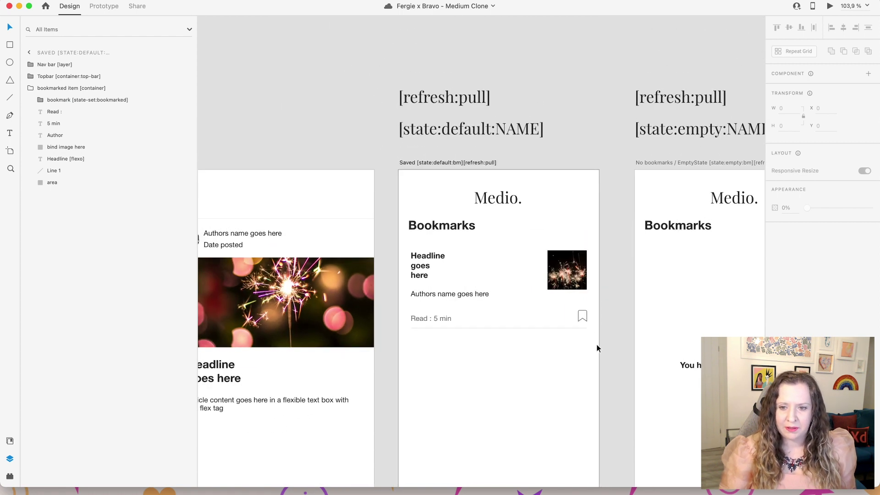
left_click(611, 374)
left_click_drag(612, 384, 454, 269)
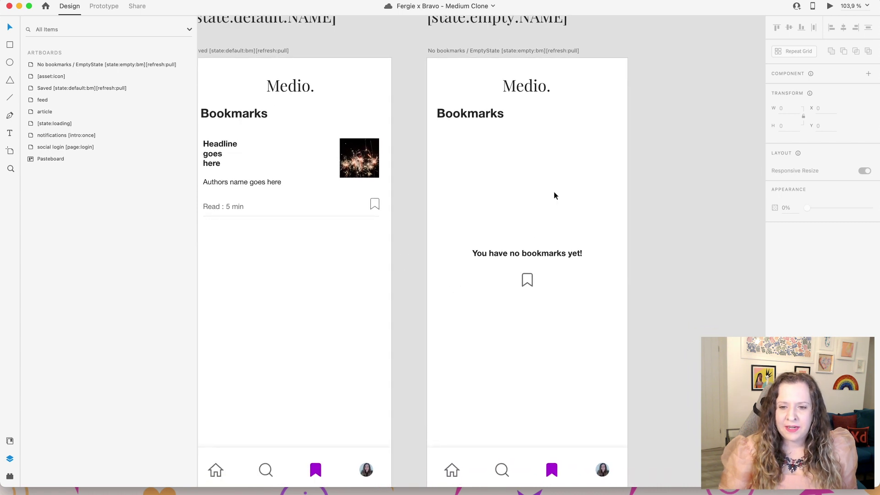
left_click_drag(564, 171, 582, 284)
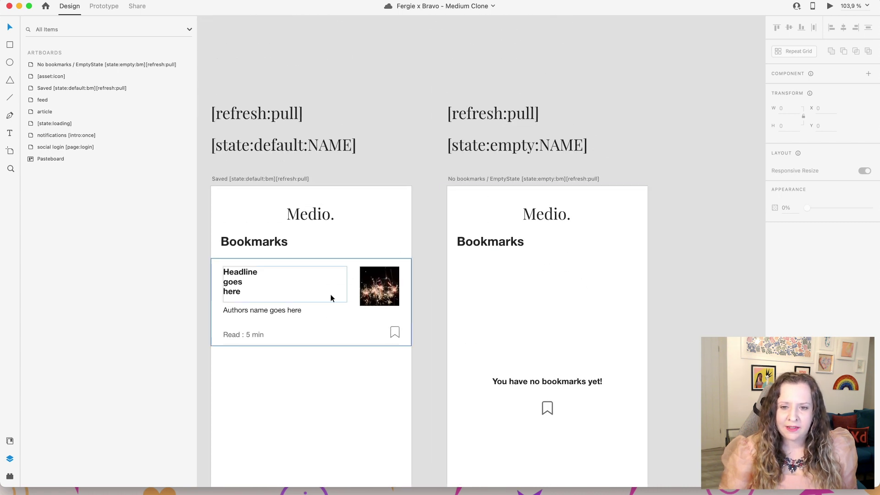
Remove the border from the area rectangle in the No bookmarks item container.
left_click(331, 326)
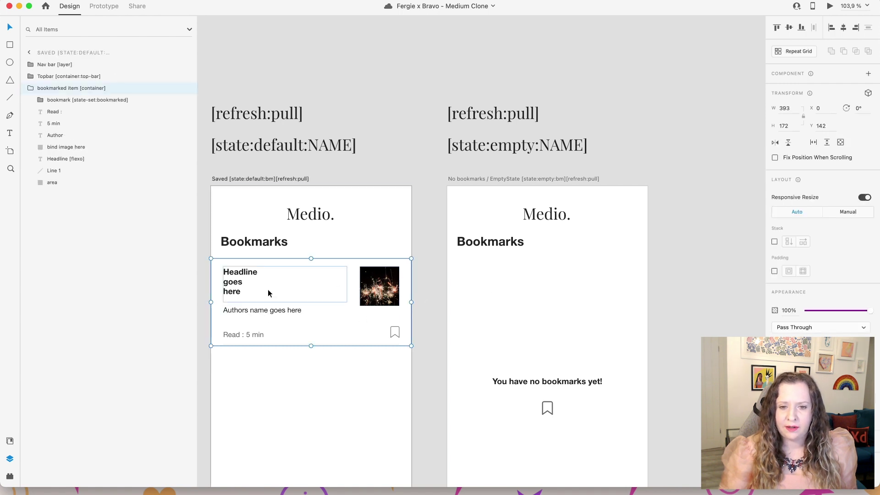
left_click(565, 297)
left_click(516, 178)
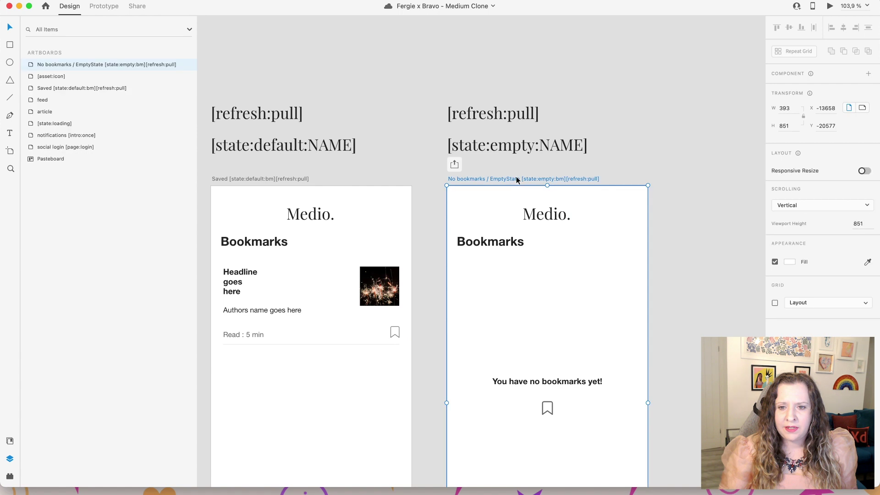
left_click(545, 216)
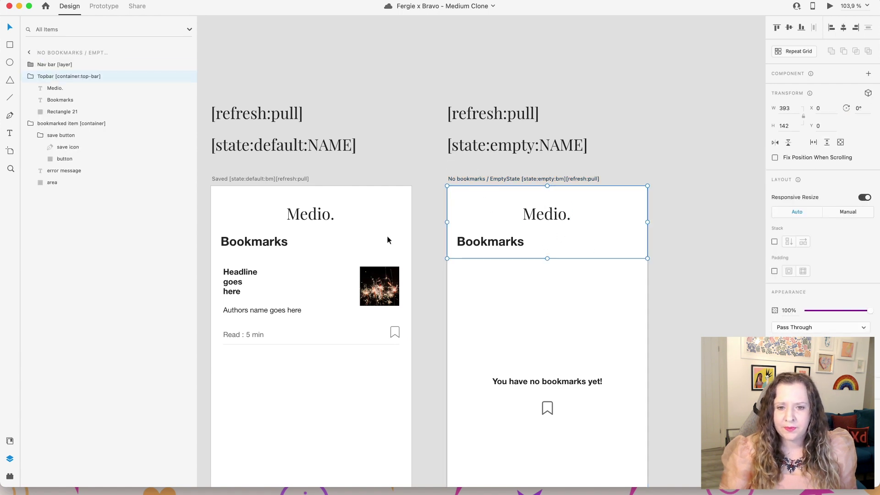
scroll(495, 244, "down", 4)
left_click(593, 339)
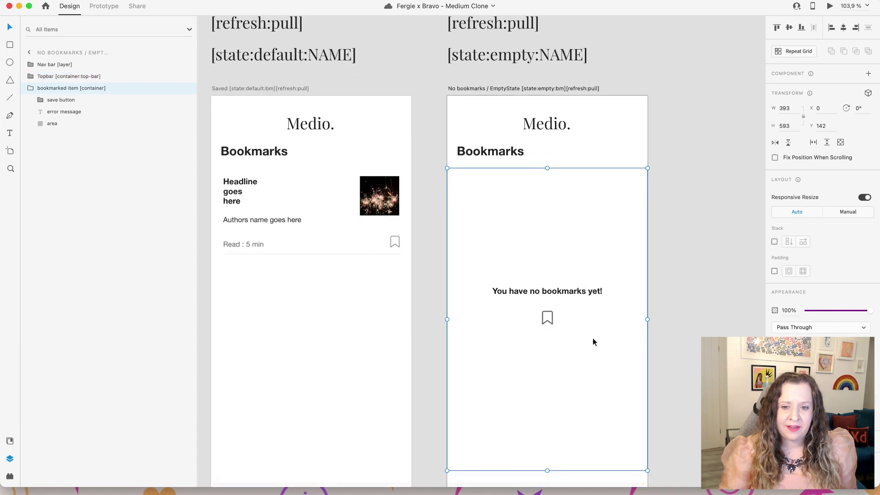
scroll(593, 342, "down", 1)
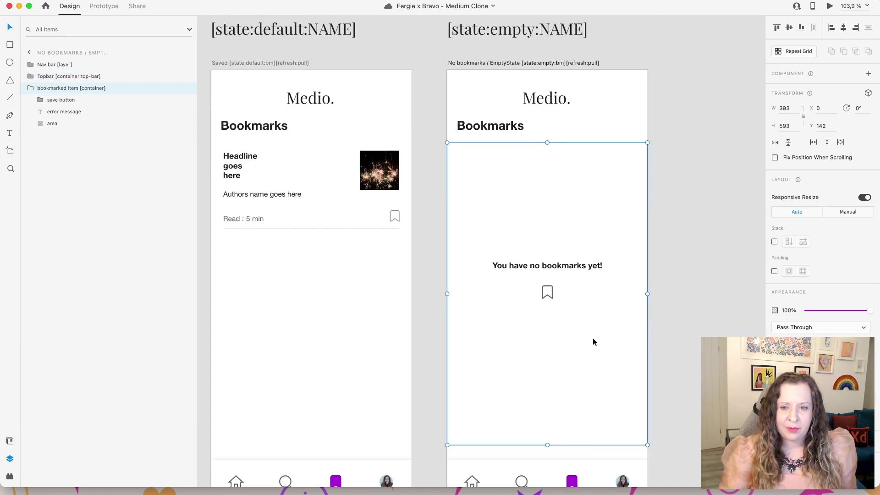
left_click(65, 122)
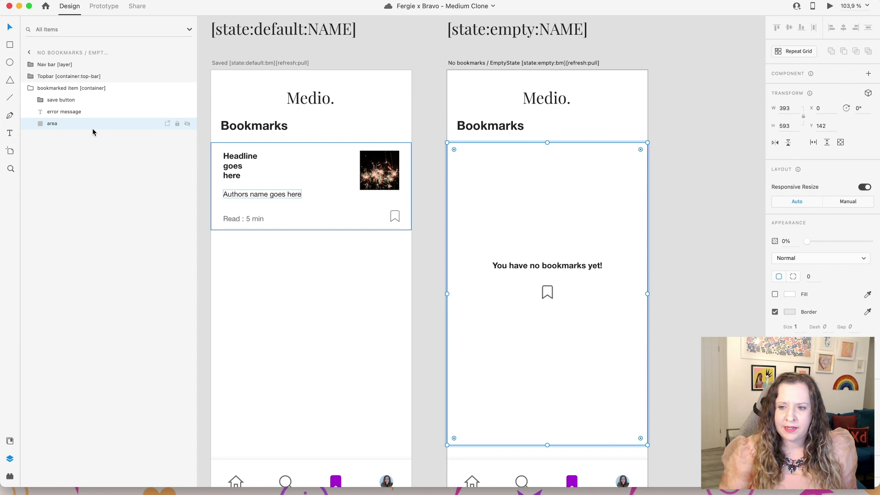
left_click(775, 312)
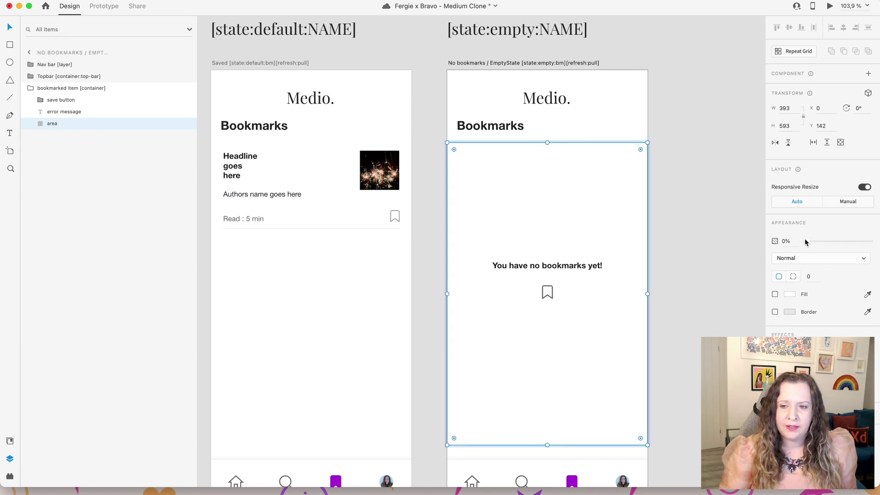
Check the 'You have no bookmarks yet!' message and save button group layers, then deselect.
left_click(79, 111)
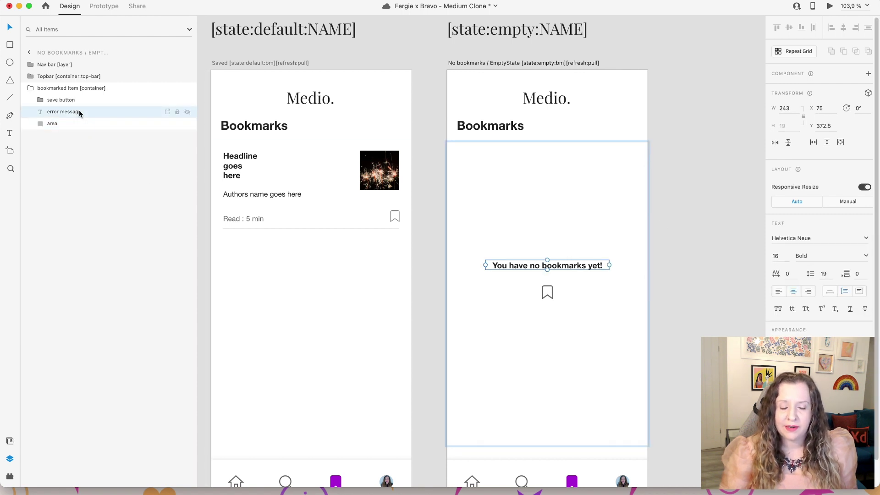
left_click(78, 99)
left_click(41, 100)
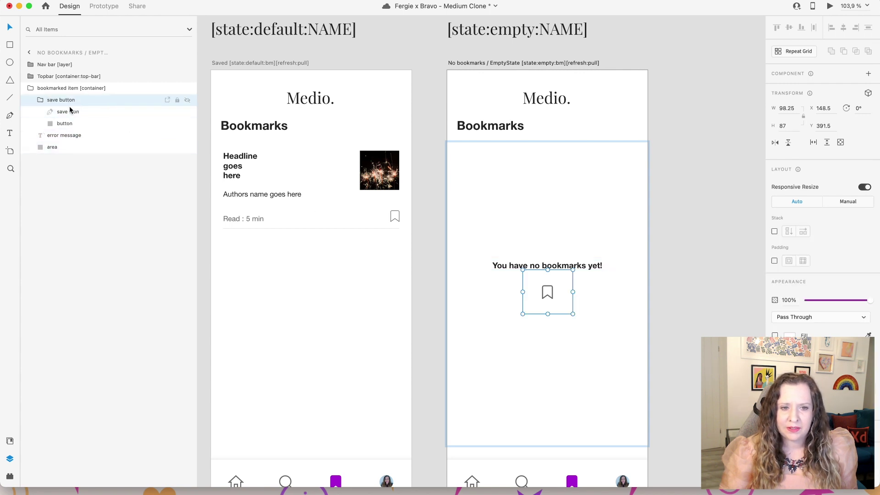
left_click(39, 99)
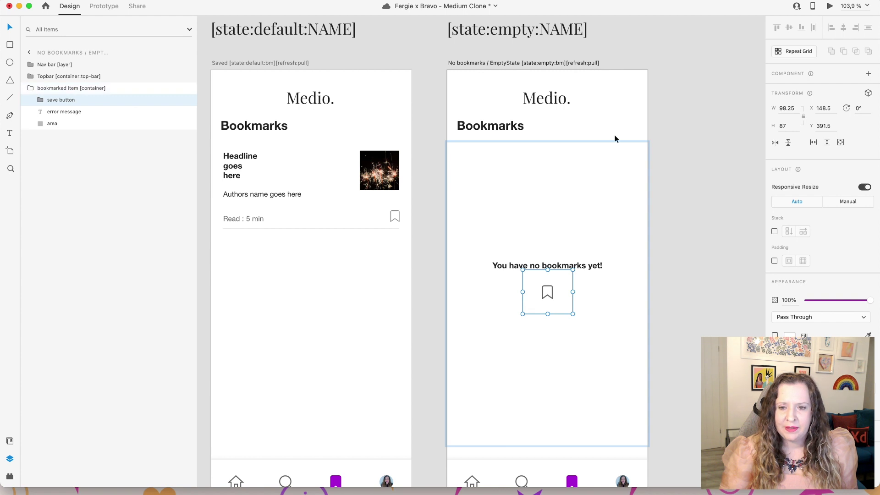
scroll(605, 153, "up", 3)
scroll(596, 215, "down", 2)
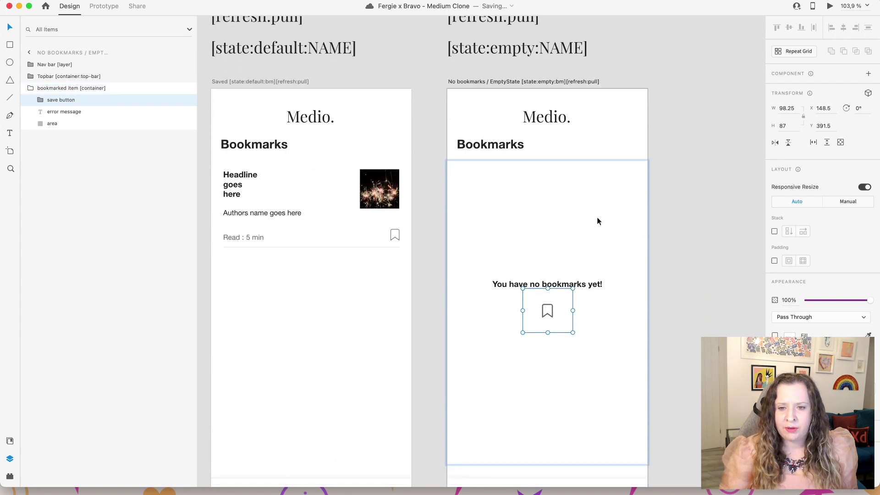
left_click(662, 191)
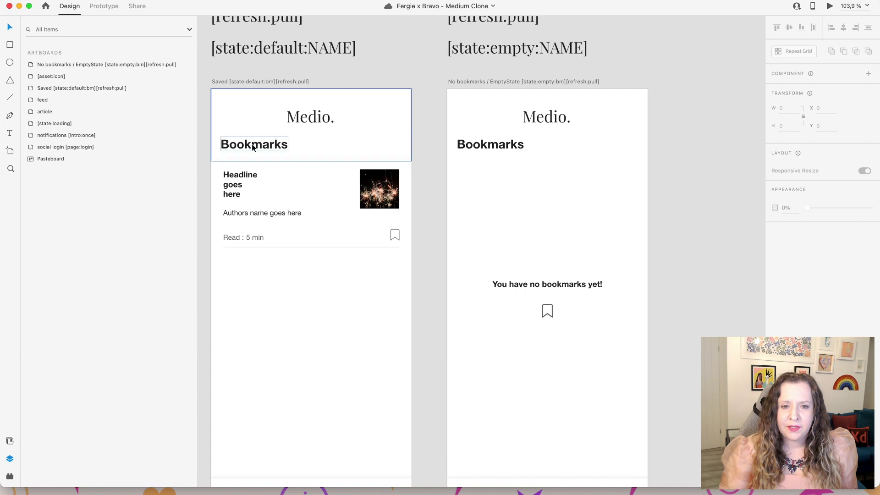
Select the Saved and No bookmarks artboards, then switch to Prototype mode.
left_click(273, 82)
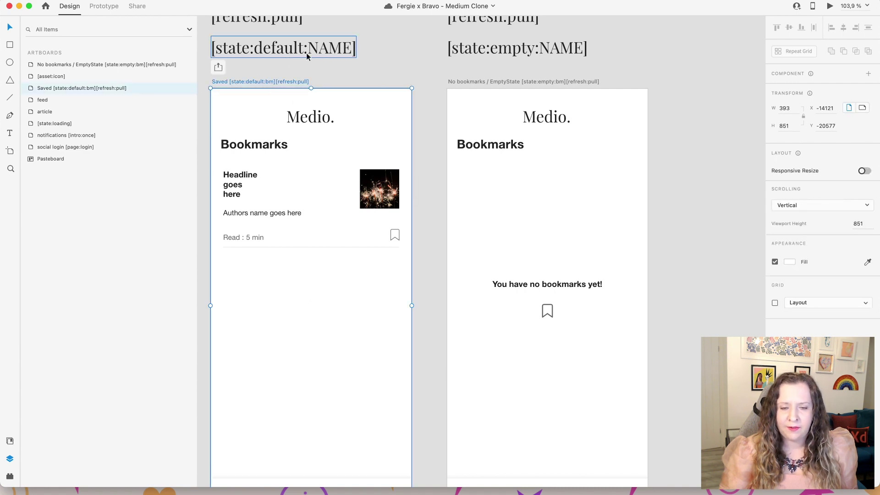
left_click(503, 82)
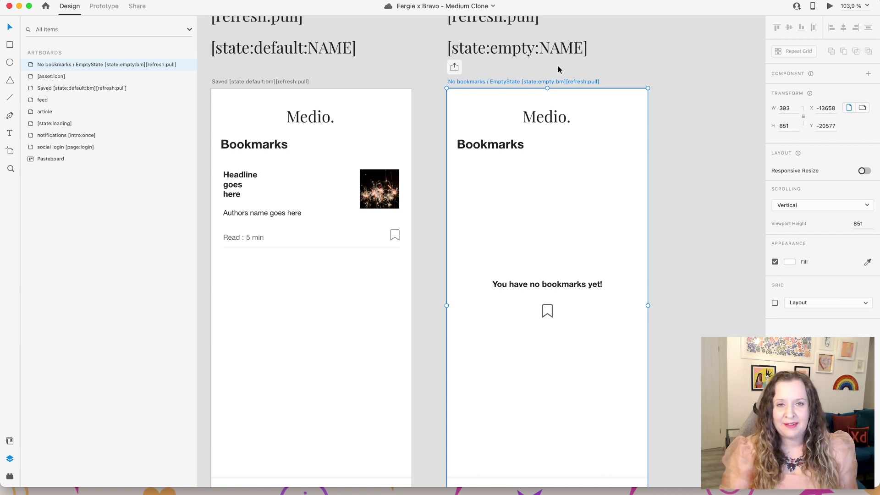
key("super+2")
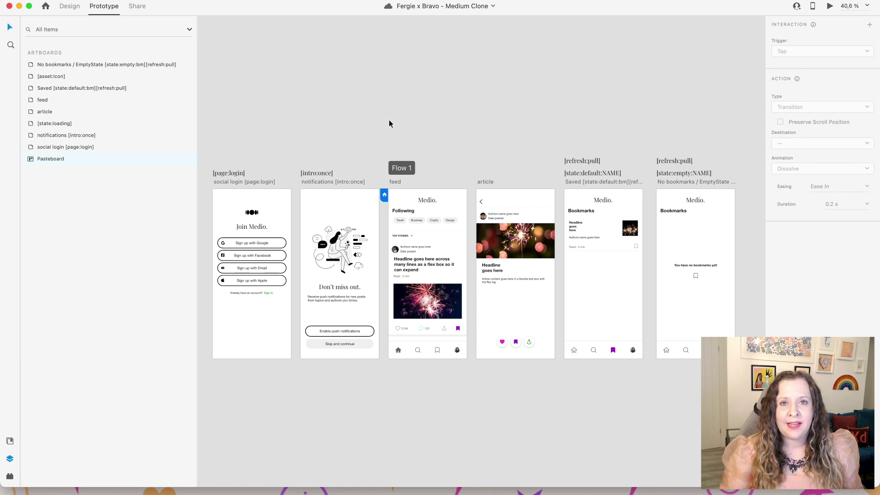
Select the feed item card to reveal its tap link to the article with 0.3 s dissolve.
scroll(396, 209, "up", 5)
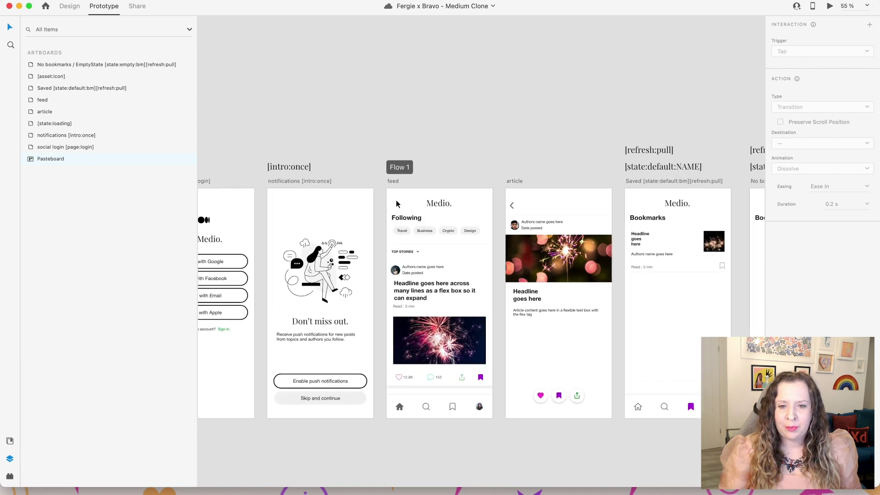
scroll(397, 224, "down", 5)
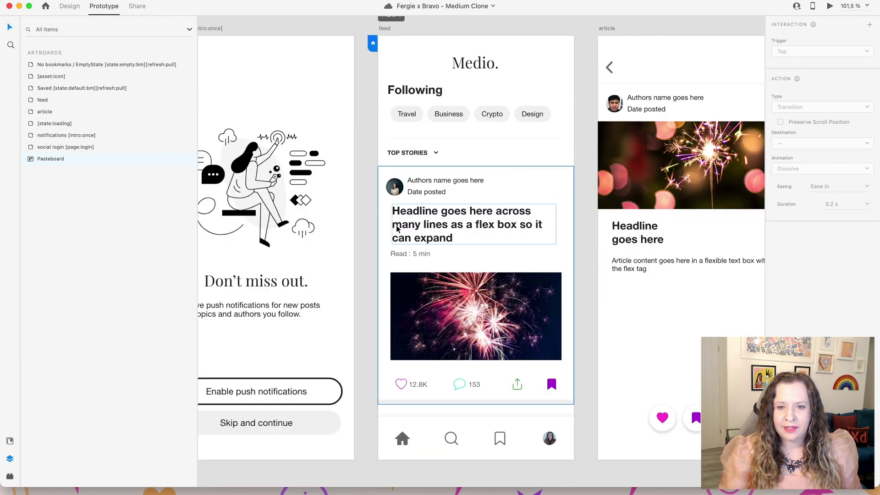
left_click_drag(338, 34, 319, 31)
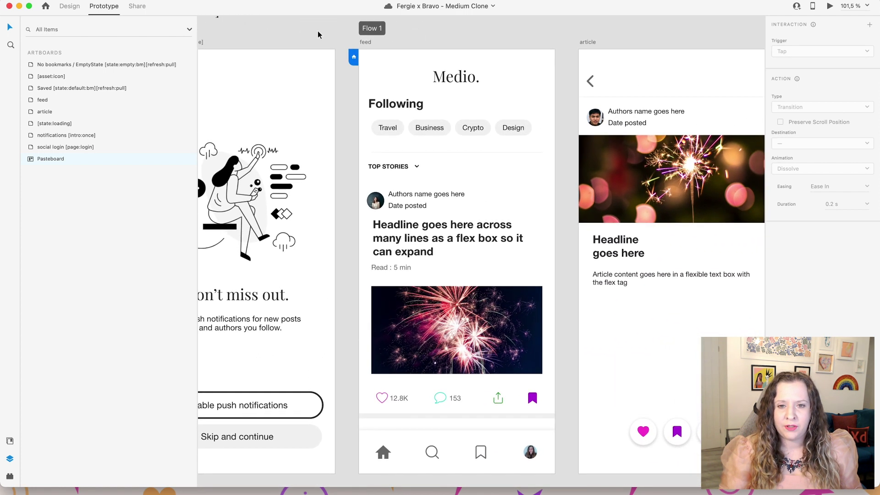
left_click(503, 305)
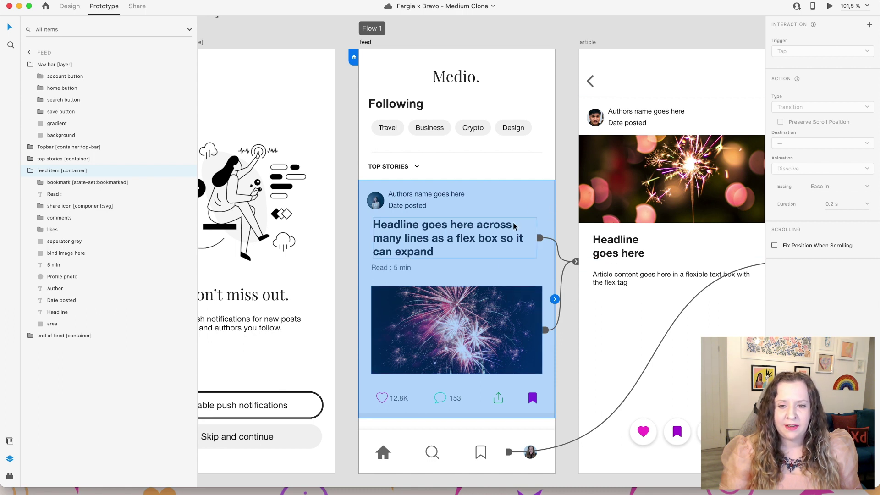
scroll(615, 167, "right", 5)
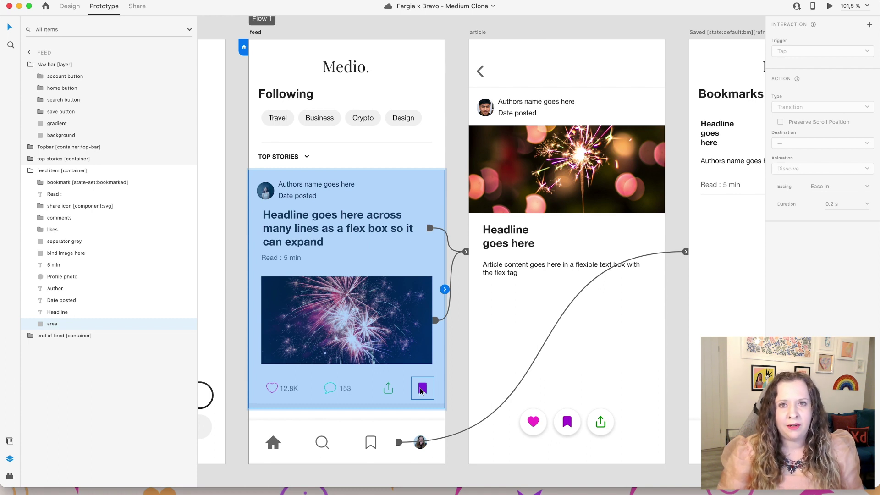
Undo the last change, save, and show the bookmarks tab's link to the Saved screen.
key("super+z")
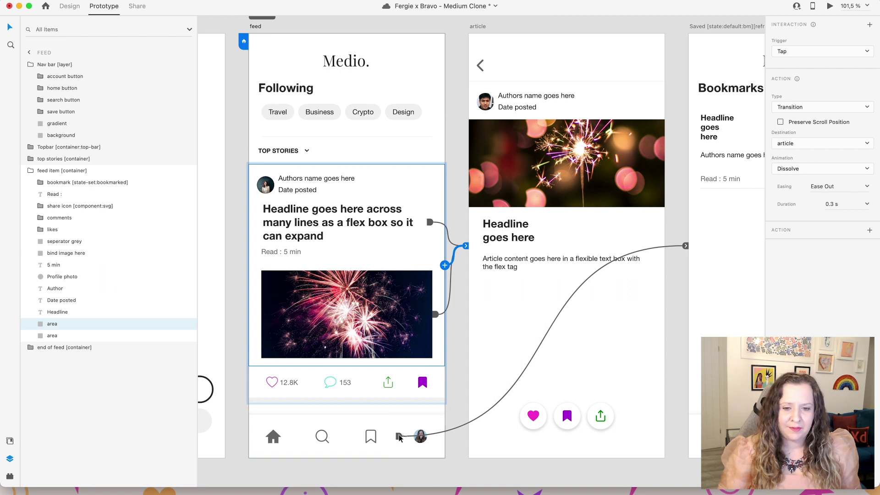
key("super+s")
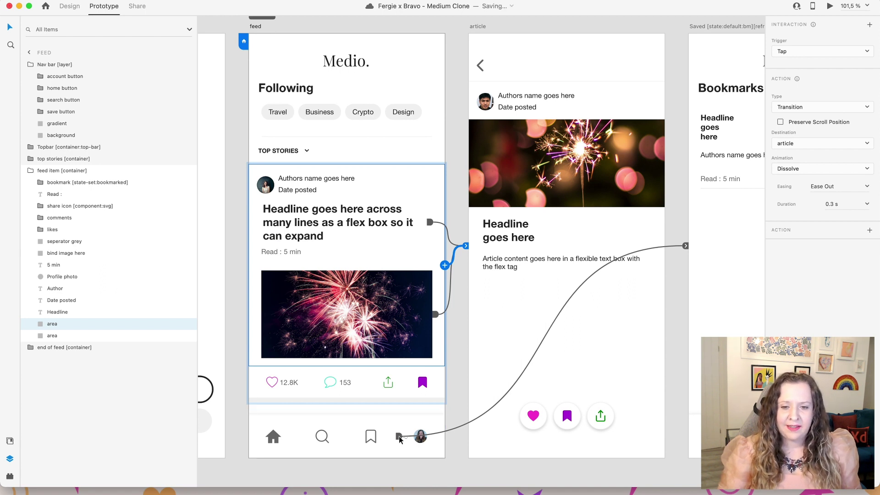
left_click(399, 436)
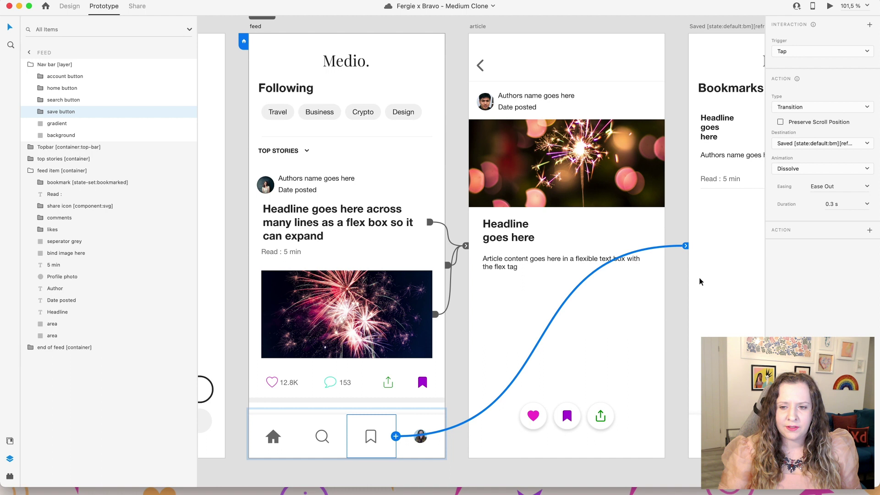
scroll(700, 277, "right", 5)
scroll(701, 281, "right", 6)
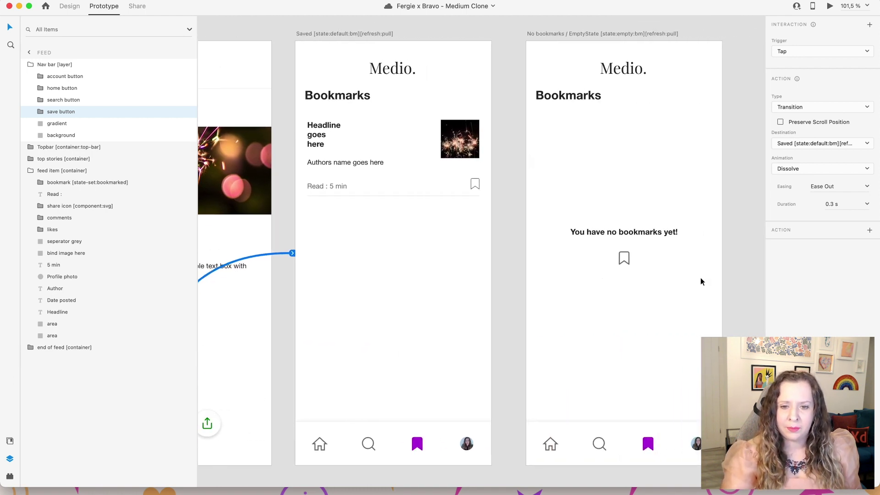
scroll(437, 284, "left", 6)
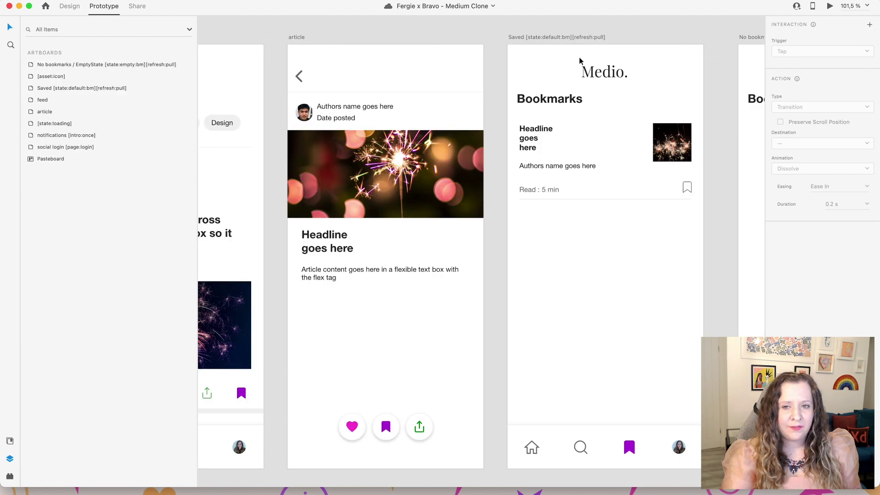
Show the Saved screen's bookmarked item link to the article screen, then clear the selection.
left_click(550, 140)
left_click(550, 140)
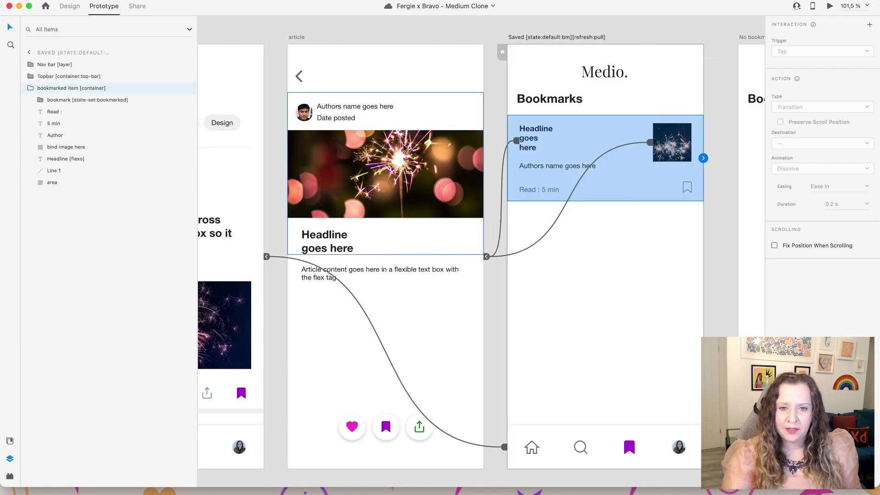
scroll(428, 240, "left", 3)
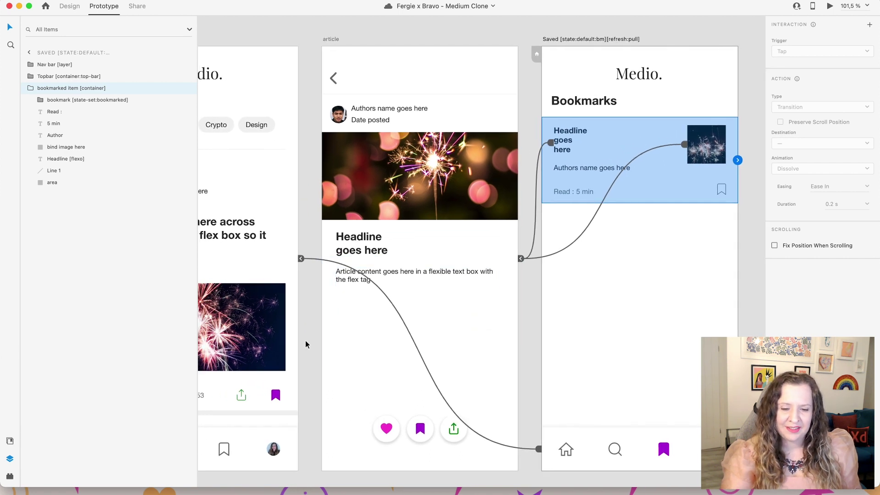
left_click(306, 340)
scroll(304, 367, "down", 5)
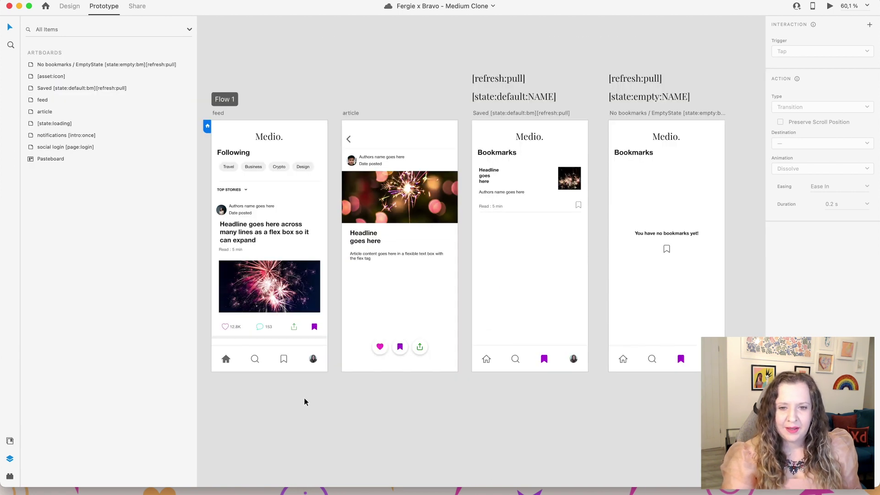
Select the feed item card on the canvas.
left_click(303, 267)
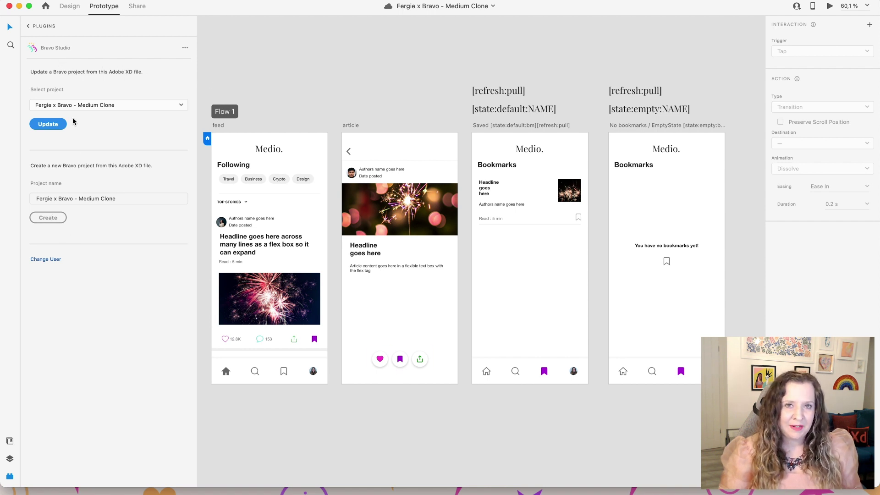
In Bravo Studio, open the 'Fergie x Bravo - Medium Clone' app from Recent Apps.
key("super+Tab")
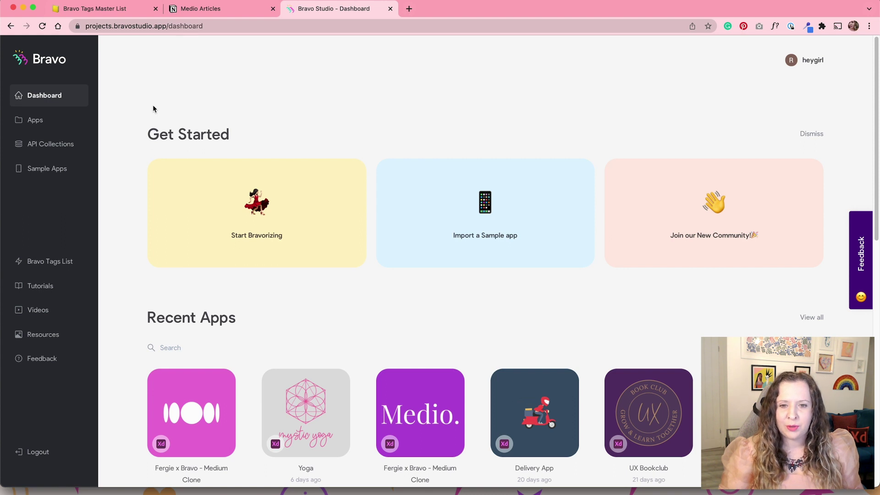
scroll(123, 212, "down", 3)
scroll(129, 234, "down", 2)
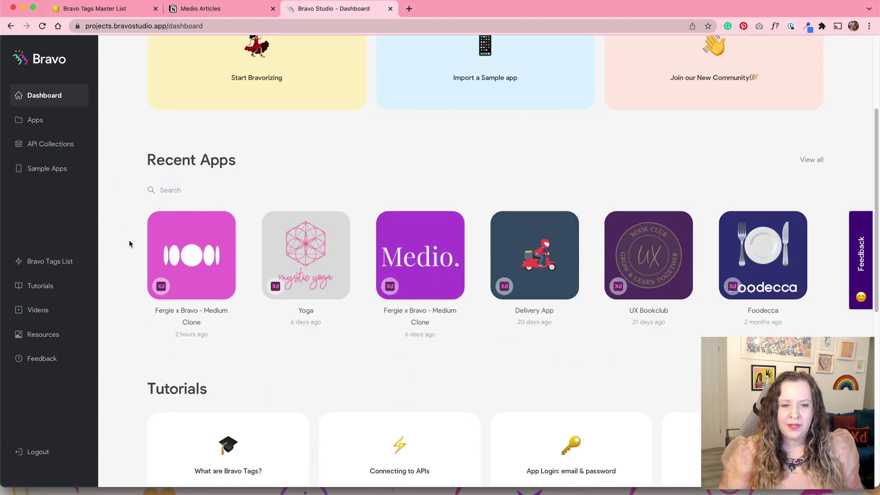
left_click(186, 278)
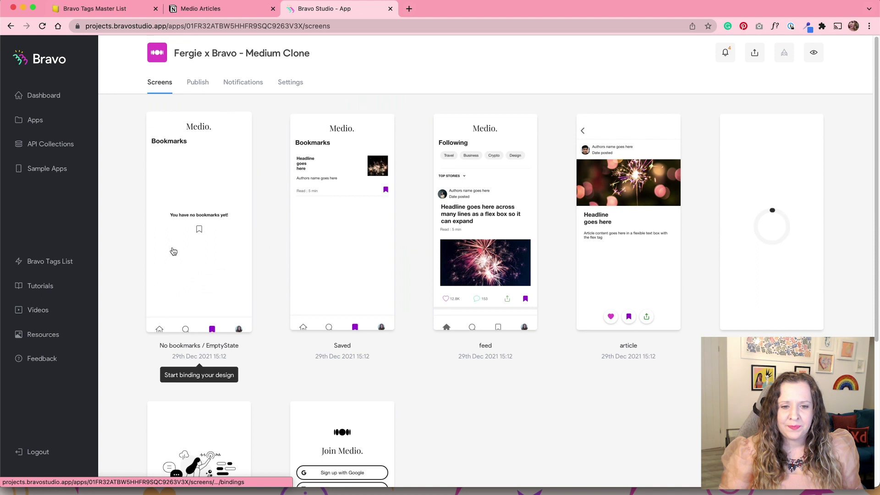
scroll(138, 252, "down", 5)
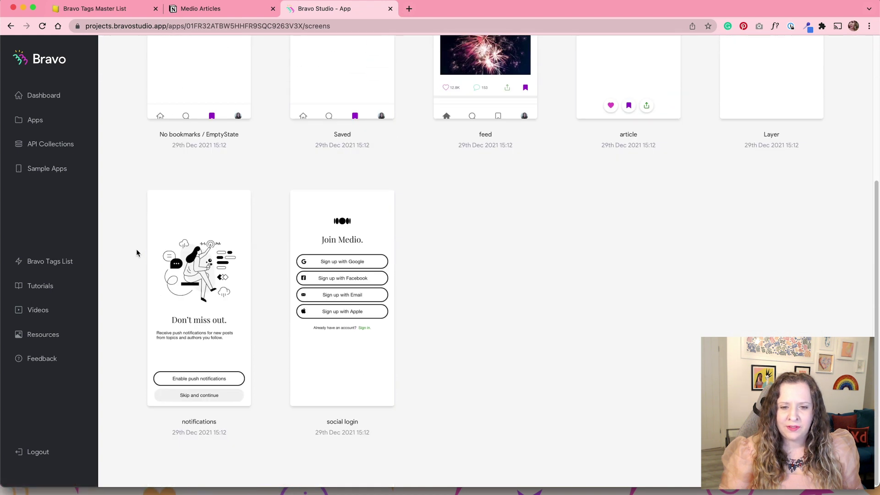